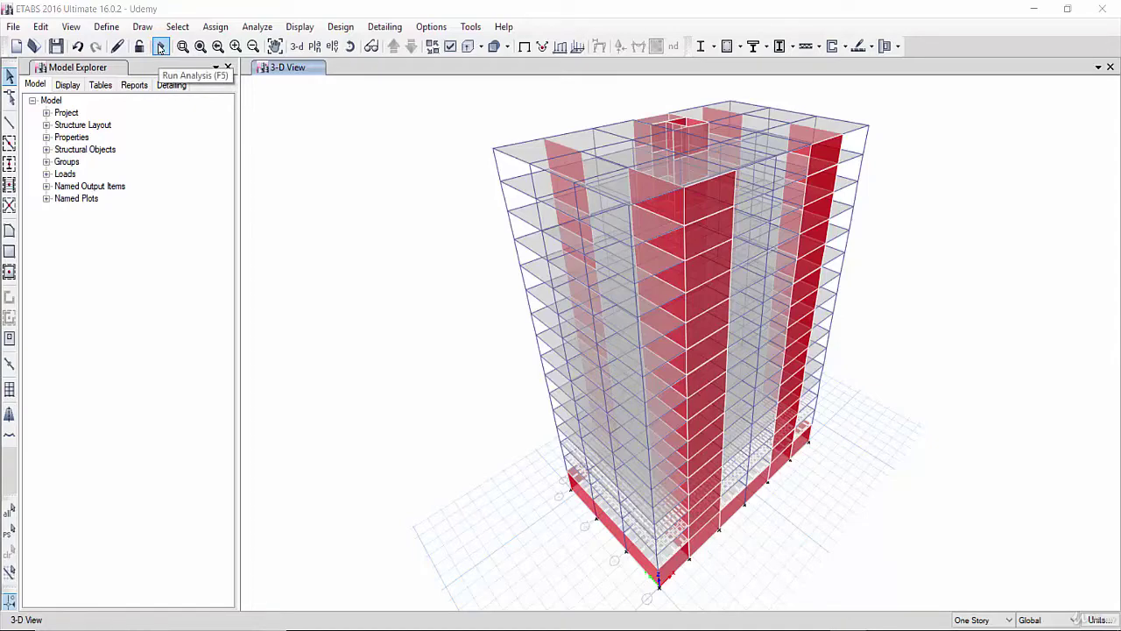
Step: In Analyze > Set Load Cases To Run, enable Calculate Diaphragm Centers of Rigidity and confirm
{"action": "left_click", "coordinate": [257, 27]}
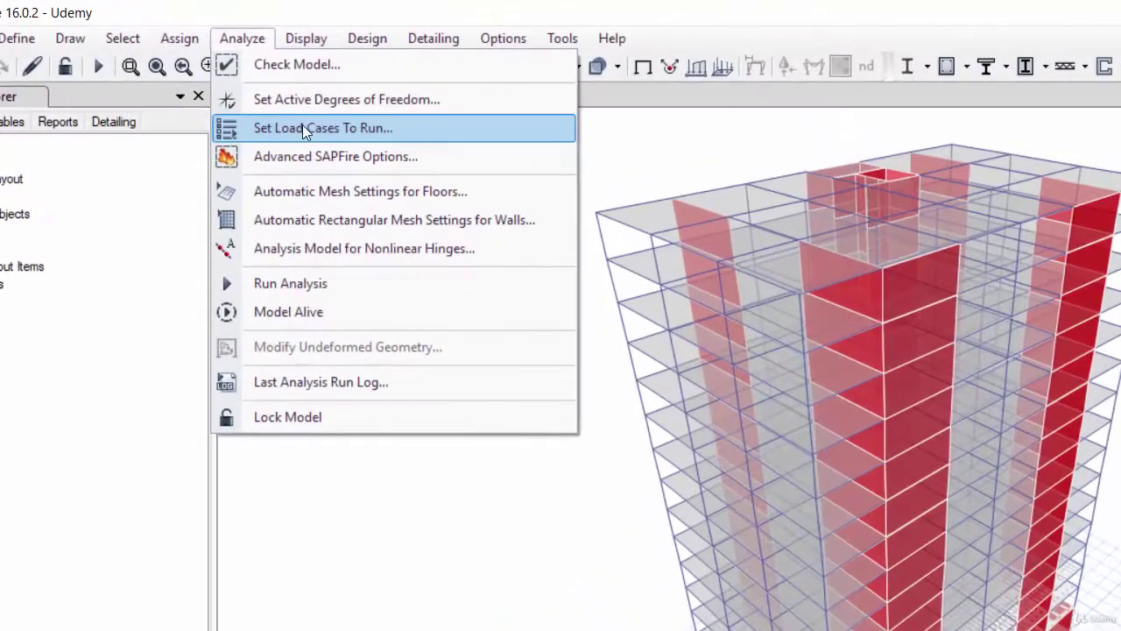
{"action": "left_click", "coordinate": [327, 128]}
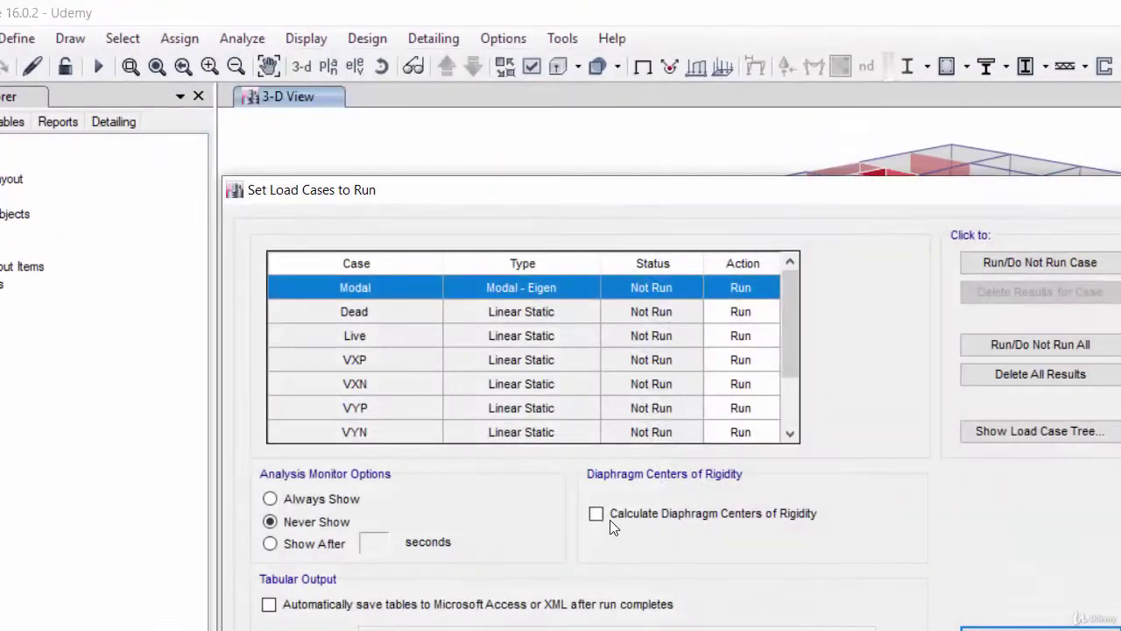
{"action": "left_click", "coordinate": [596, 513]}
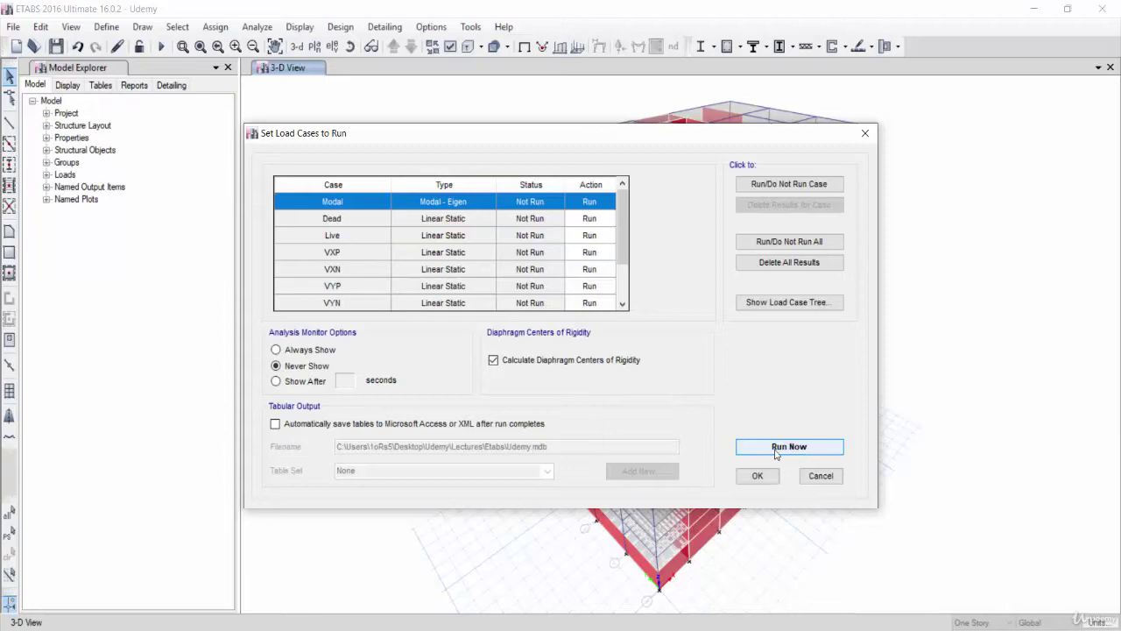
{"action": "left_click", "coordinate": [758, 476]}
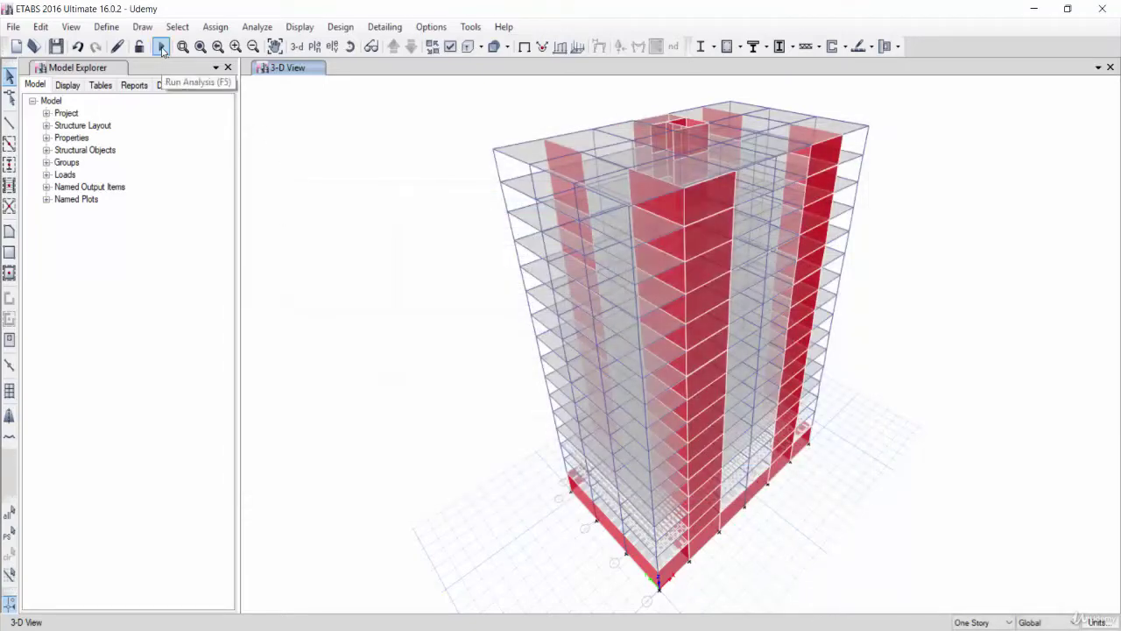
Step: Run the analysis so the tower shows its Dead load deformed shape in mm
{"action": "left_click", "coordinate": [161, 50]}
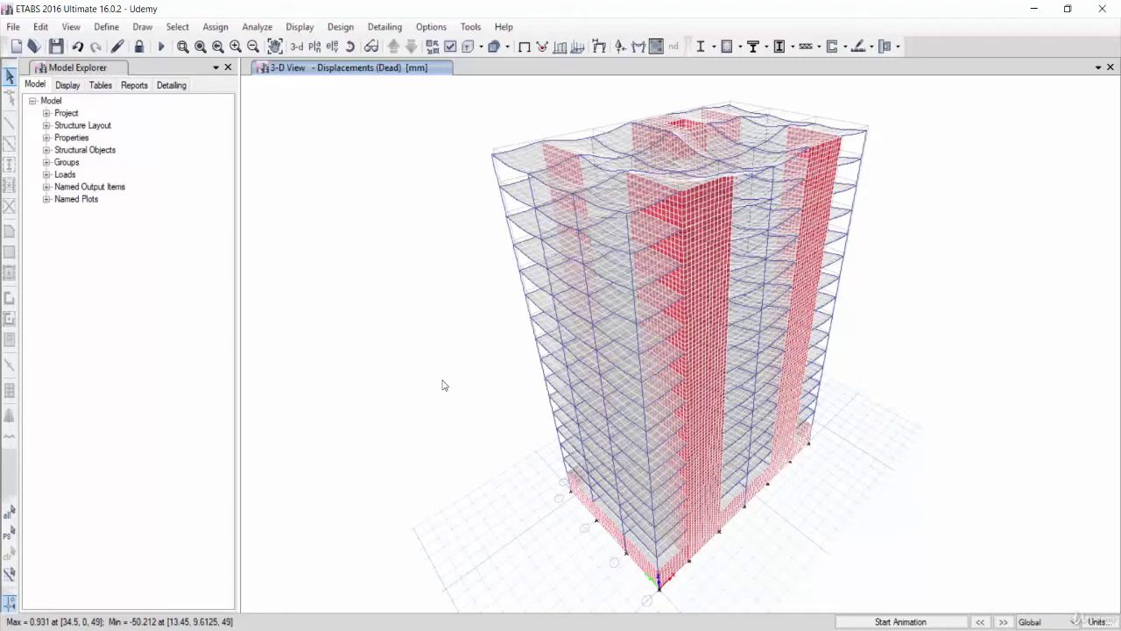
Step: Display the Centers of Mass and Rigidity table from Analysis > Results > Structure Results
{"action": "left_click", "coordinate": [302, 27]}
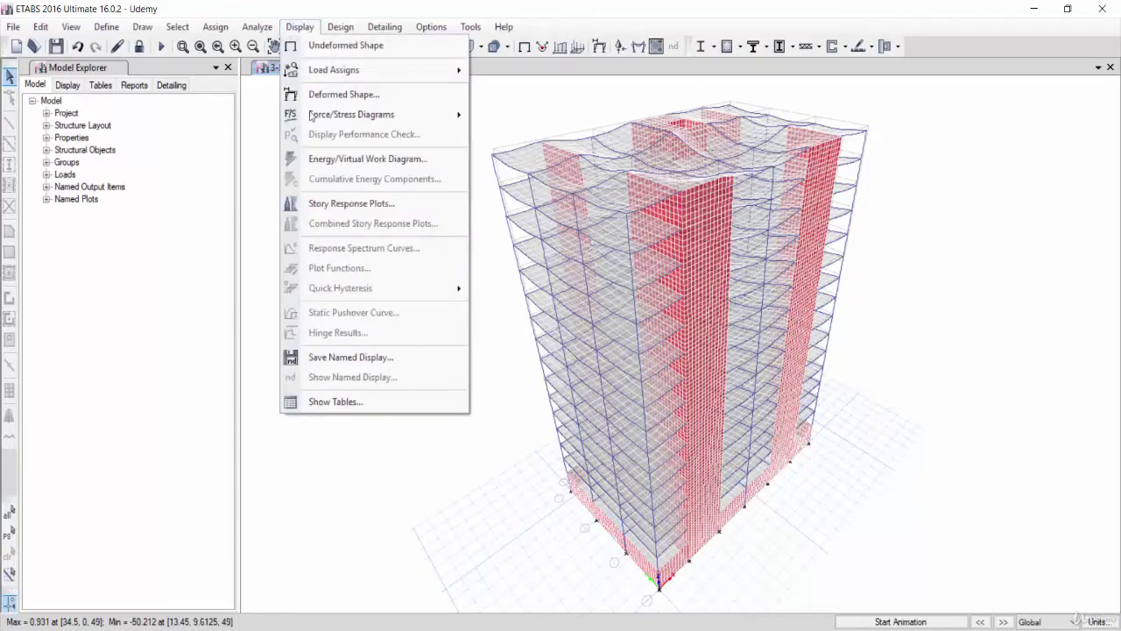
{"action": "left_click", "coordinate": [317, 401]}
{"action": "left_click", "coordinate": [430, 221]}
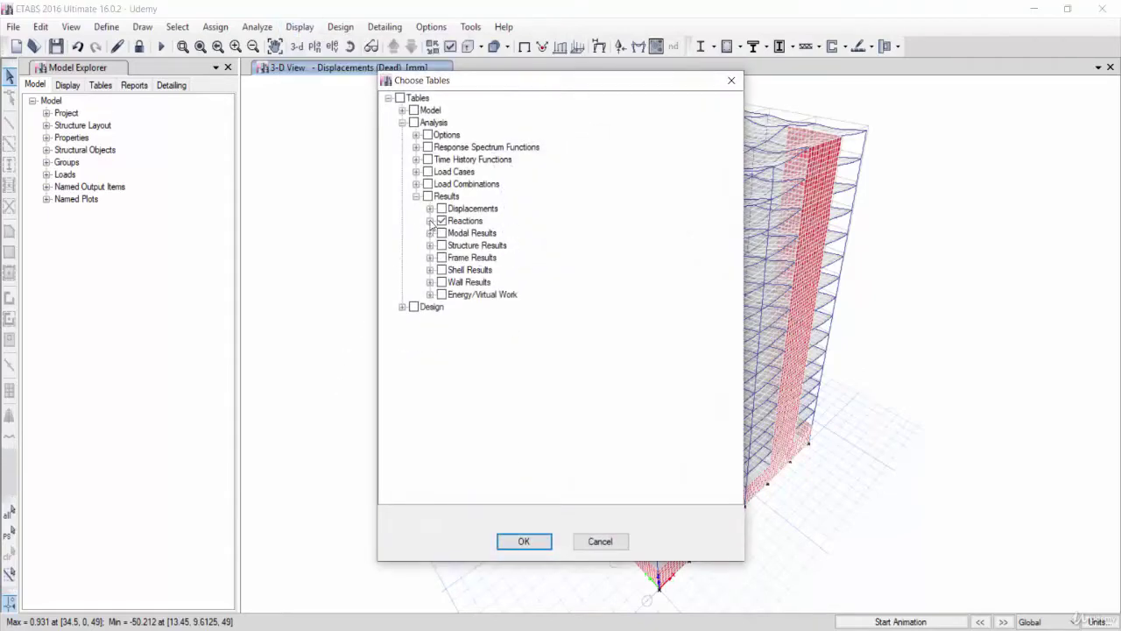
{"action": "left_click", "coordinate": [416, 196]}
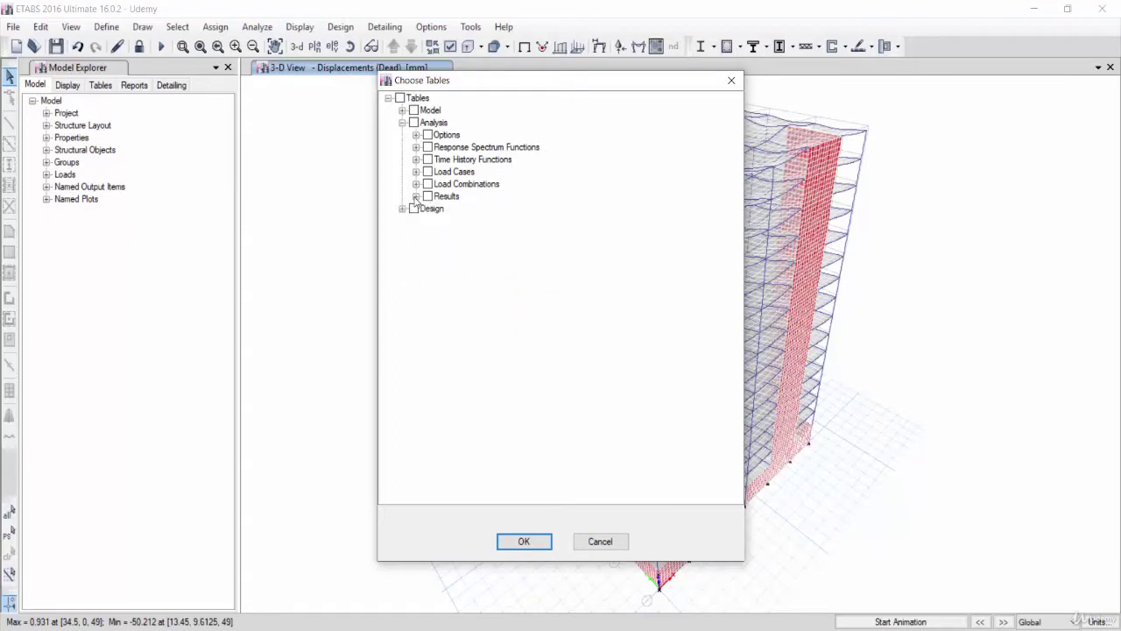
{"action": "left_click", "coordinate": [402, 123]}
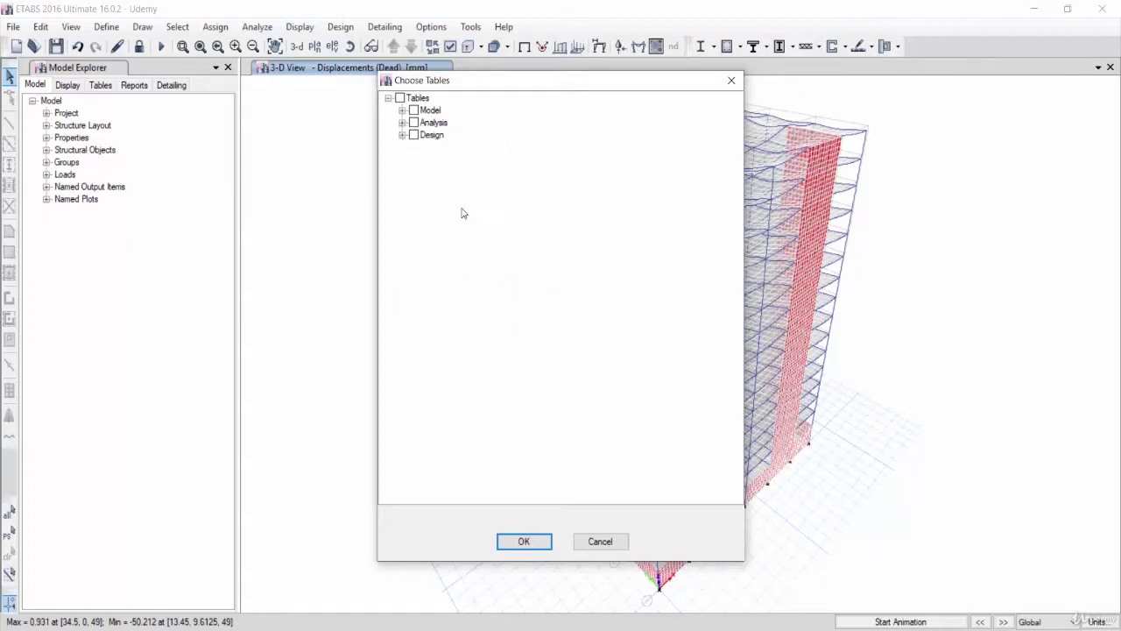
{"action": "left_click", "coordinate": [402, 123]}
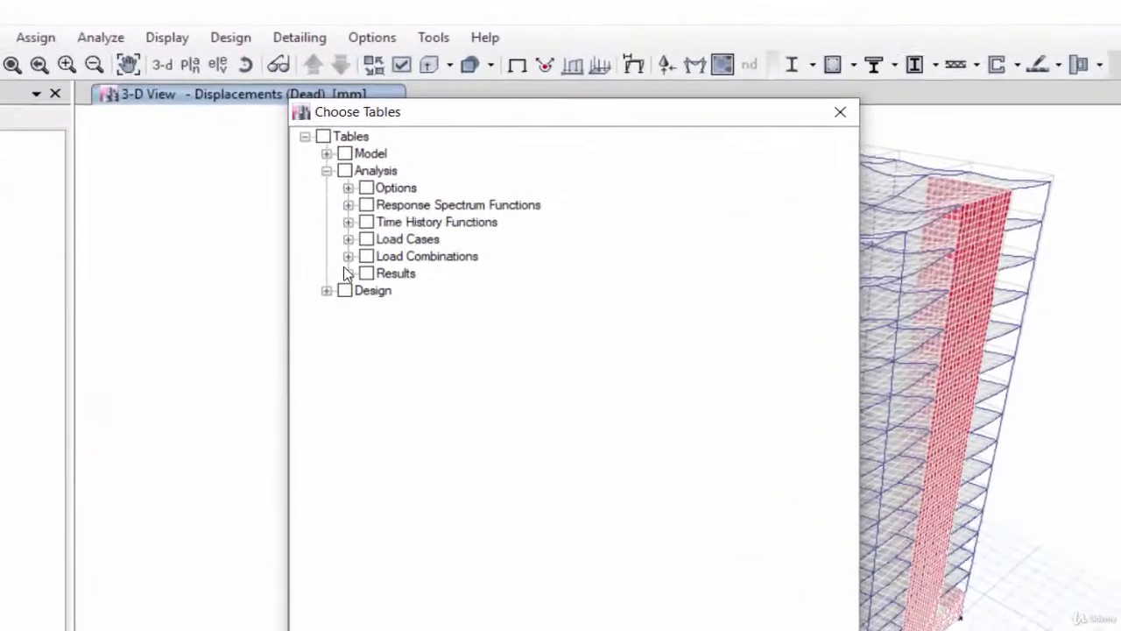
{"action": "left_click", "coordinate": [269, 363]}
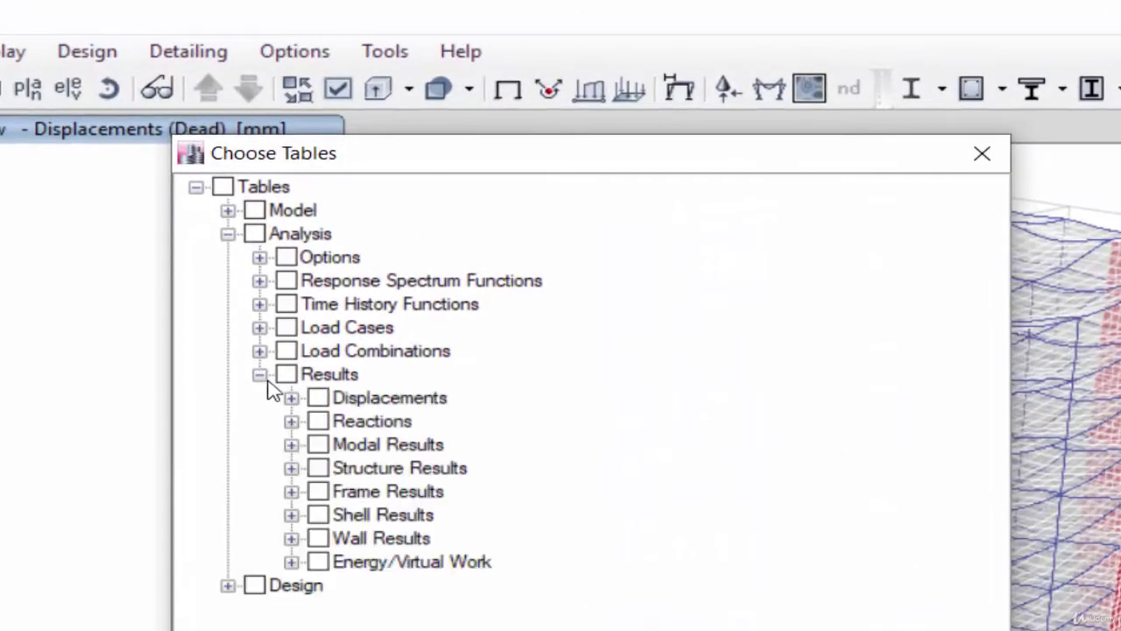
{"action": "left_click", "coordinate": [291, 468]}
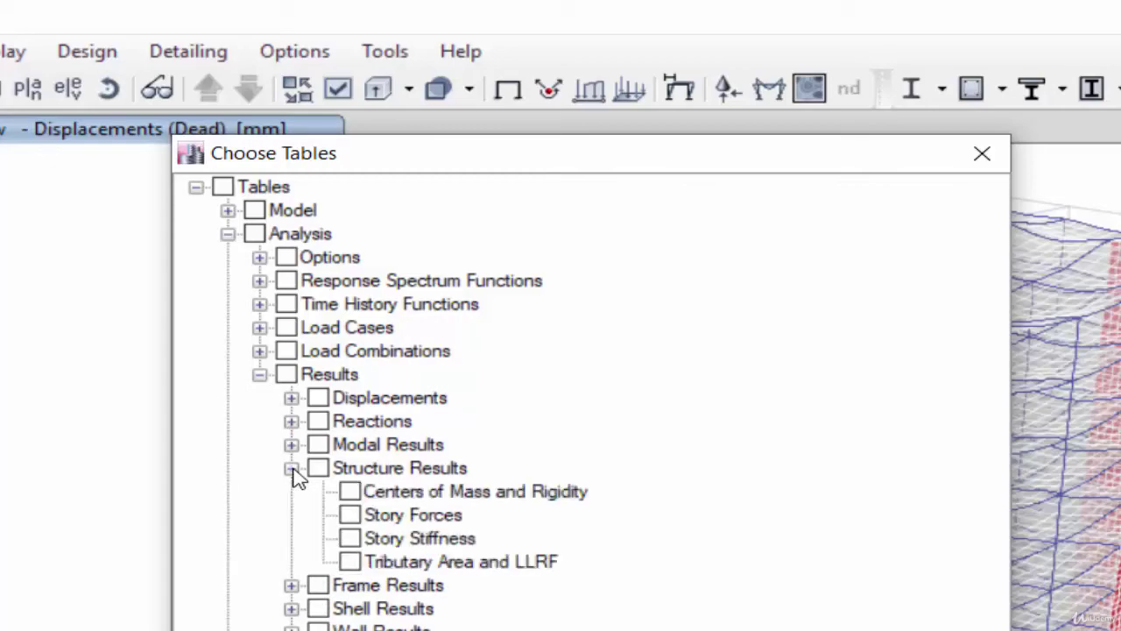
{"action": "left_click", "coordinate": [350, 493]}
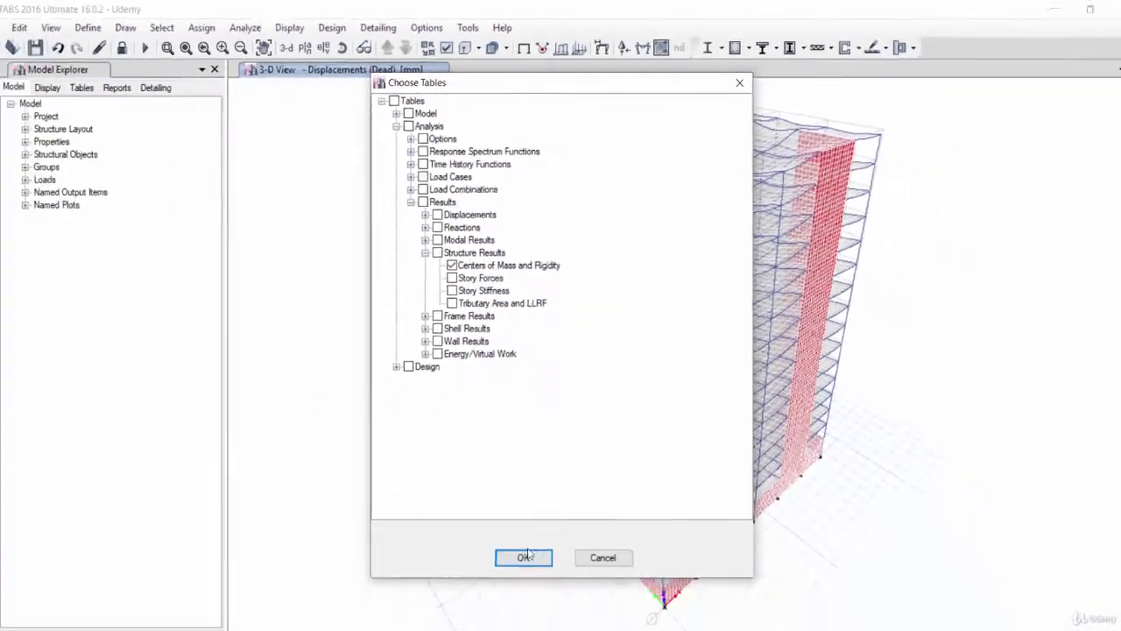
{"action": "left_click", "coordinate": [506, 630]}
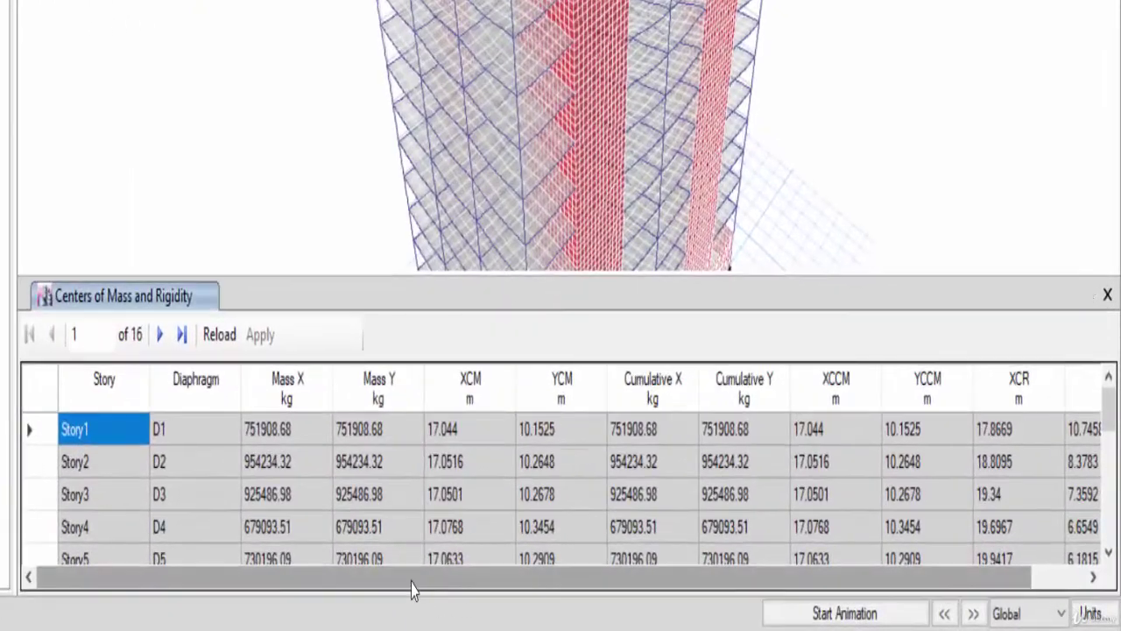
{"action": "left_click_drag", "start_coordinate": [523, 598], "coordinate": [697, 597]}
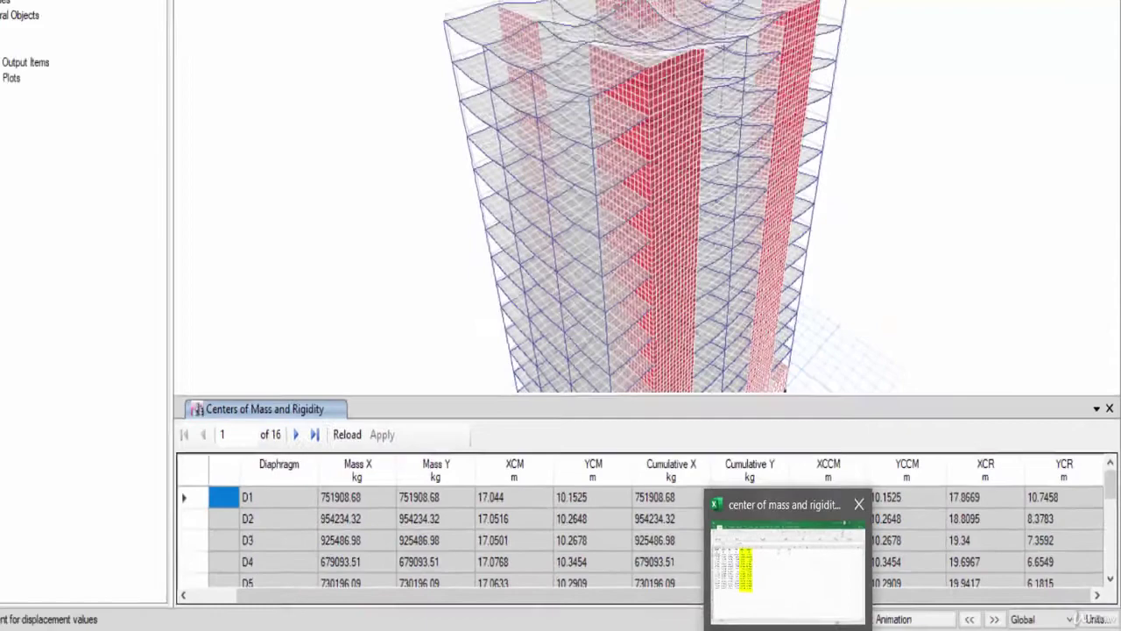
Step: Copy the XCCM values for all 16 diaphragms from the ETABS results table
{"action": "left_click", "coordinate": [776, 555]}
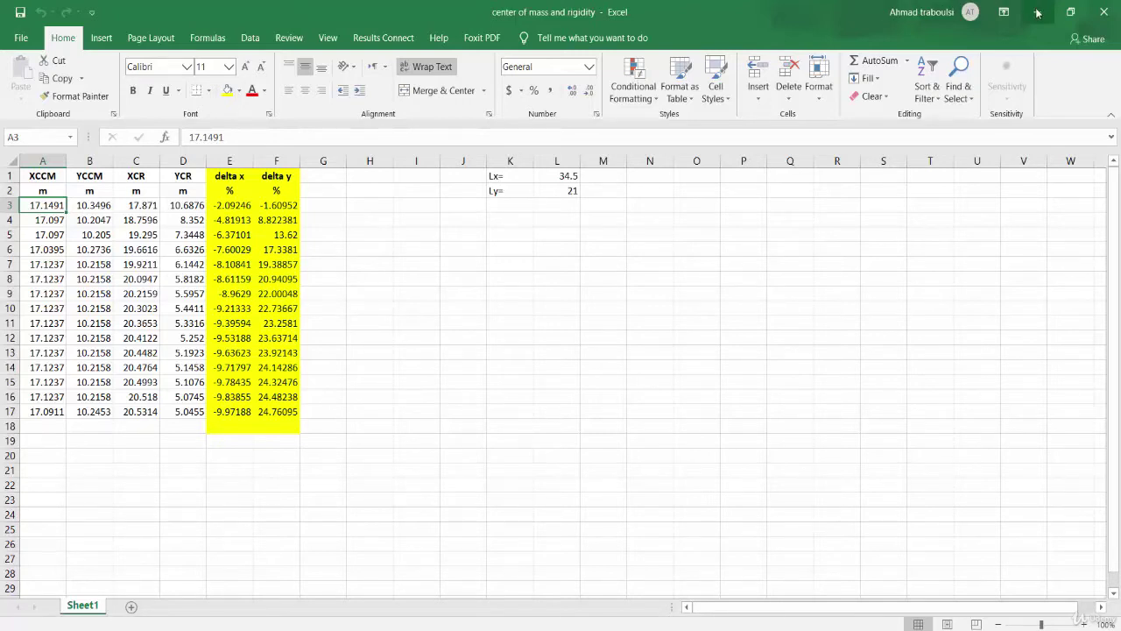
{"action": "key", "text": "alt+Tab"}
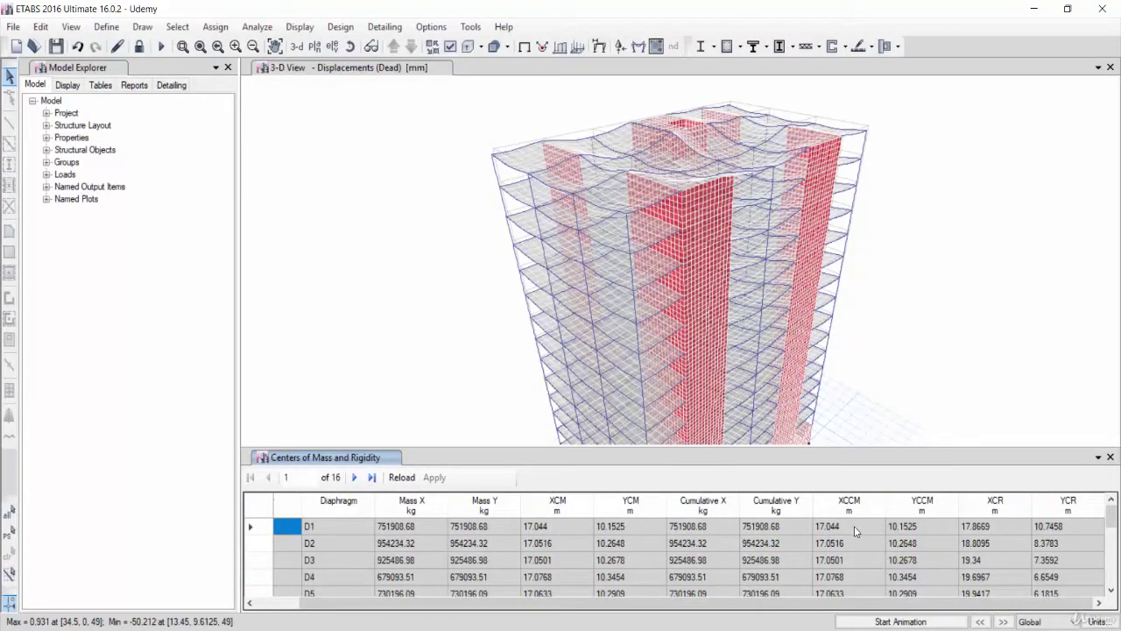
{"action": "mouse_move", "coordinate": [854, 526]}
{"action": "left_mouse_down"}
{"action": "mouse_move", "coordinate": [857, 551]}
{"action": "mouse_move", "coordinate": [851, 526]}
{"action": "left_mouse_up"}
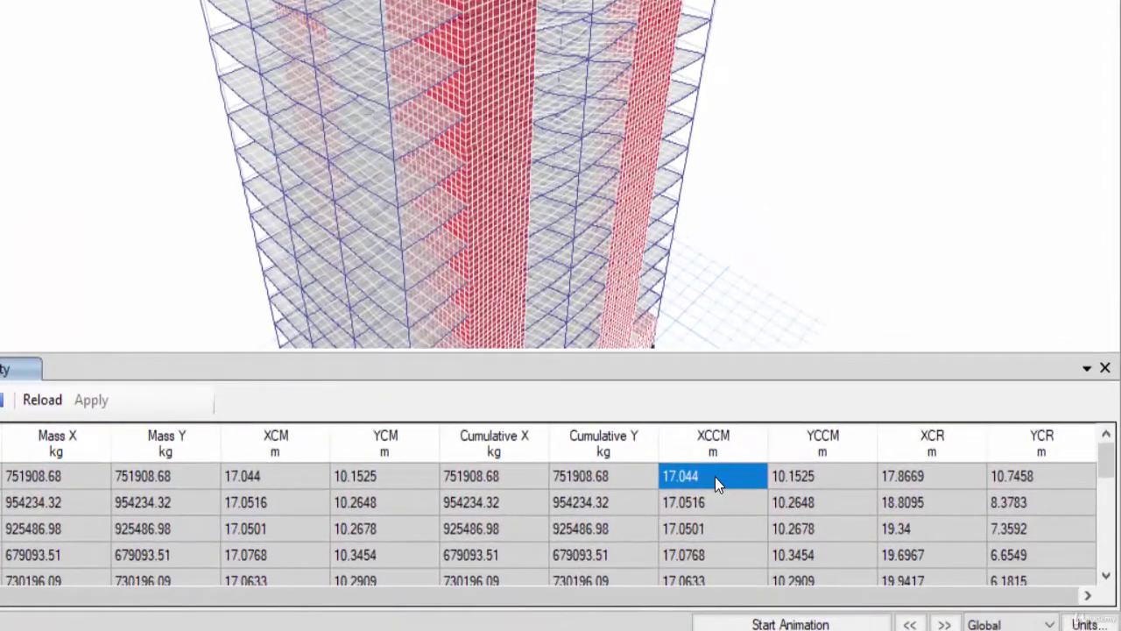
{"action": "left_click_drag", "start_coordinate": [715, 477], "coordinate": [715, 587]}
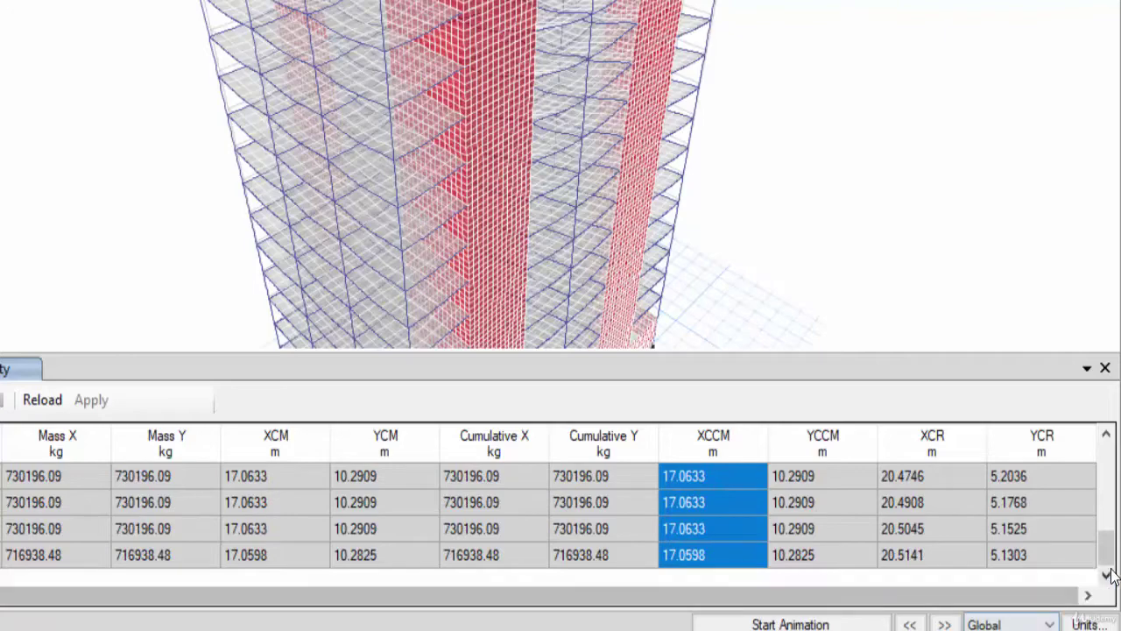
{"action": "left_click_drag", "start_coordinate": [1106, 551], "coordinate": [1103, 413]}
{"action": "right_click", "coordinate": [734, 478]}
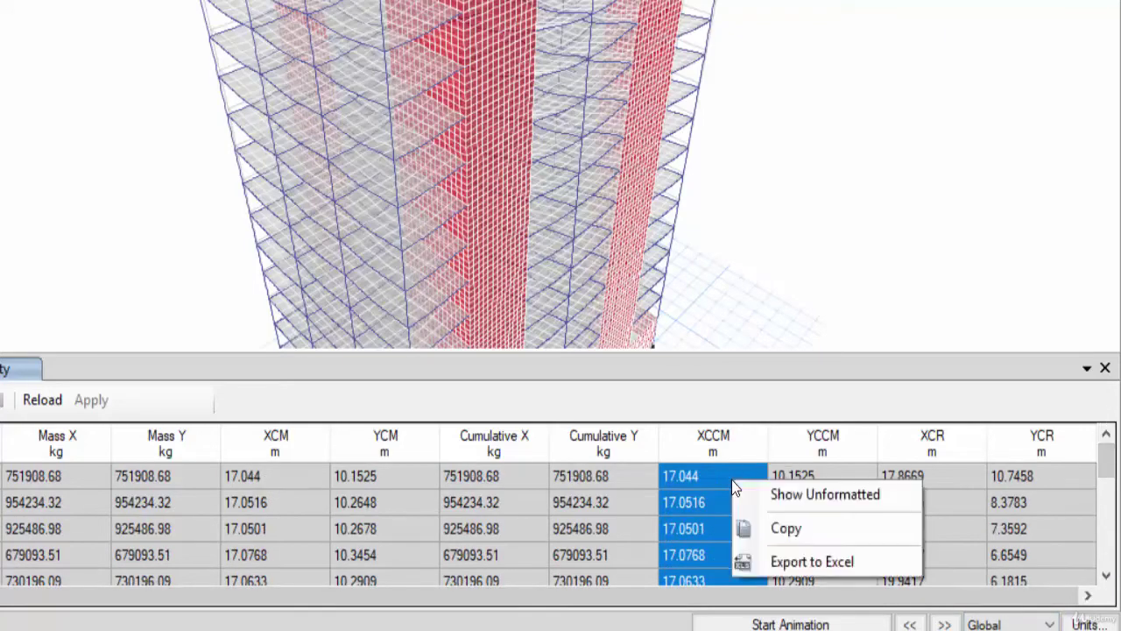
{"action": "left_click", "coordinate": [763, 532]}
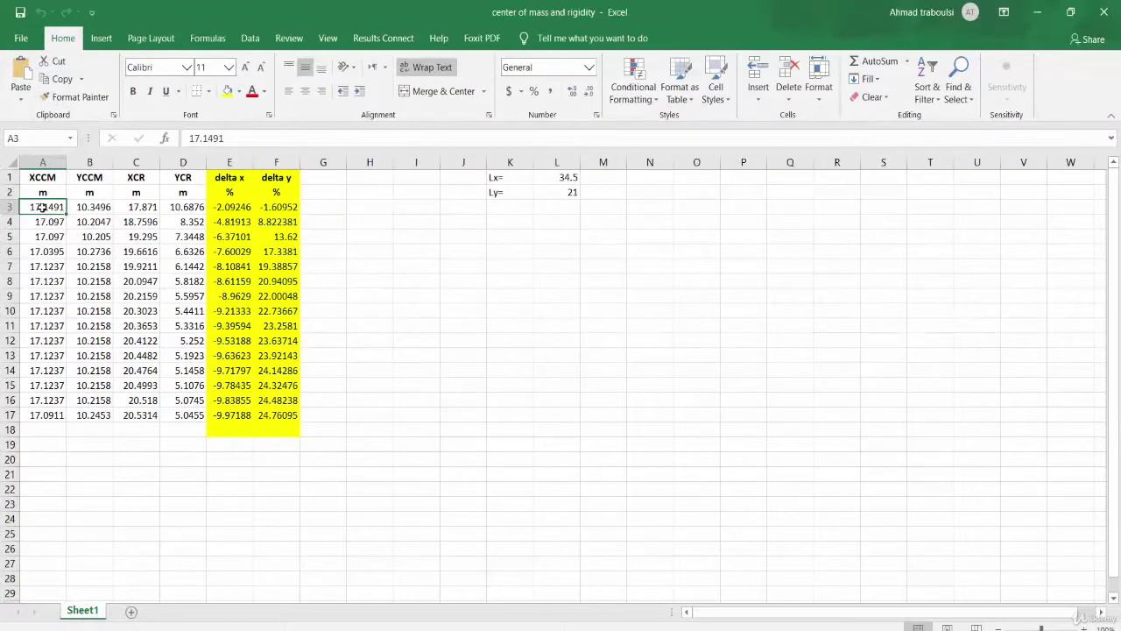
Step: Paste the XCCM values into column A and the YCCM values into column B from row 3
{"action": "key", "text": "ctrl+v"}
{"action": "left_click", "coordinate": [91, 210]}
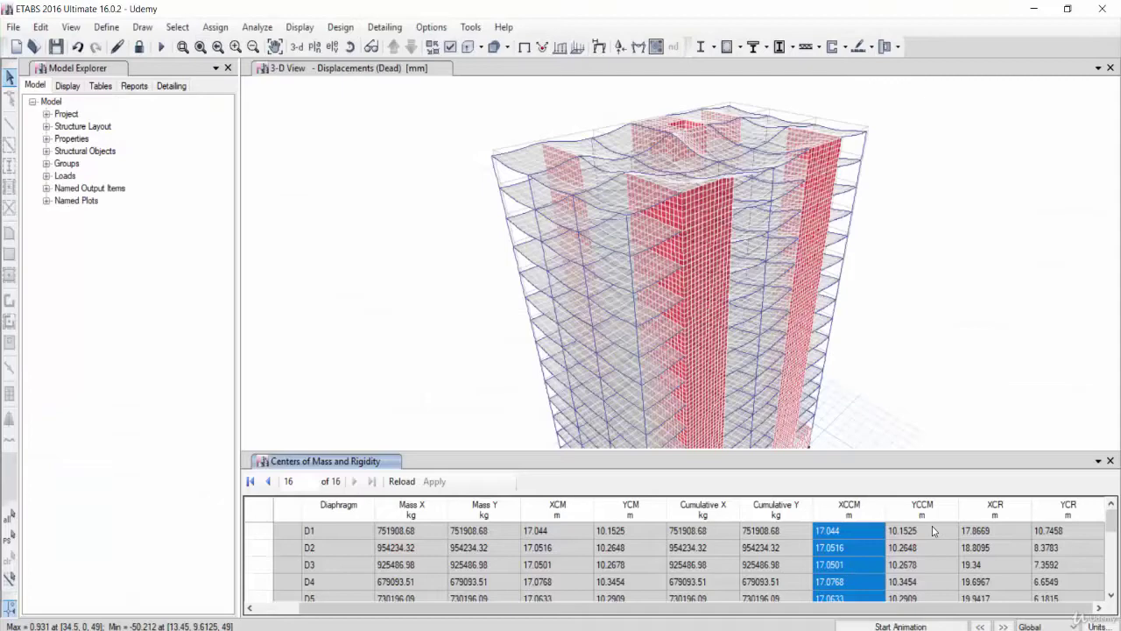
{"action": "left_click_drag", "start_coordinate": [934, 534], "coordinate": [924, 605]}
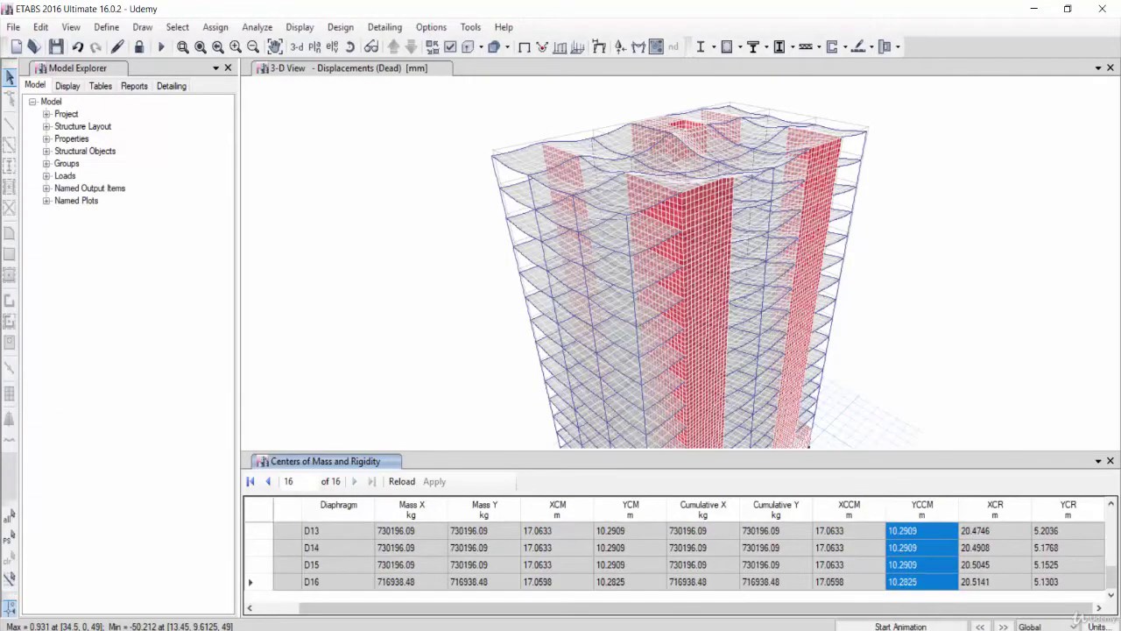
{"action": "left_click_drag", "start_coordinate": [1111, 580], "coordinate": [1111, 519]}
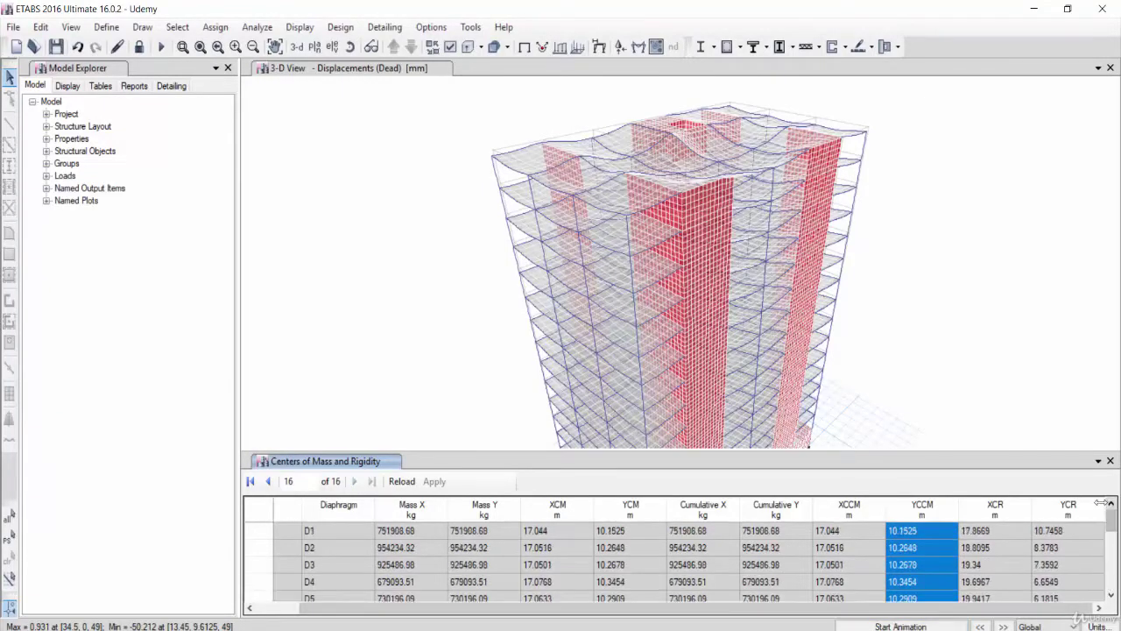
{"action": "key", "text": "alt+Tab"}
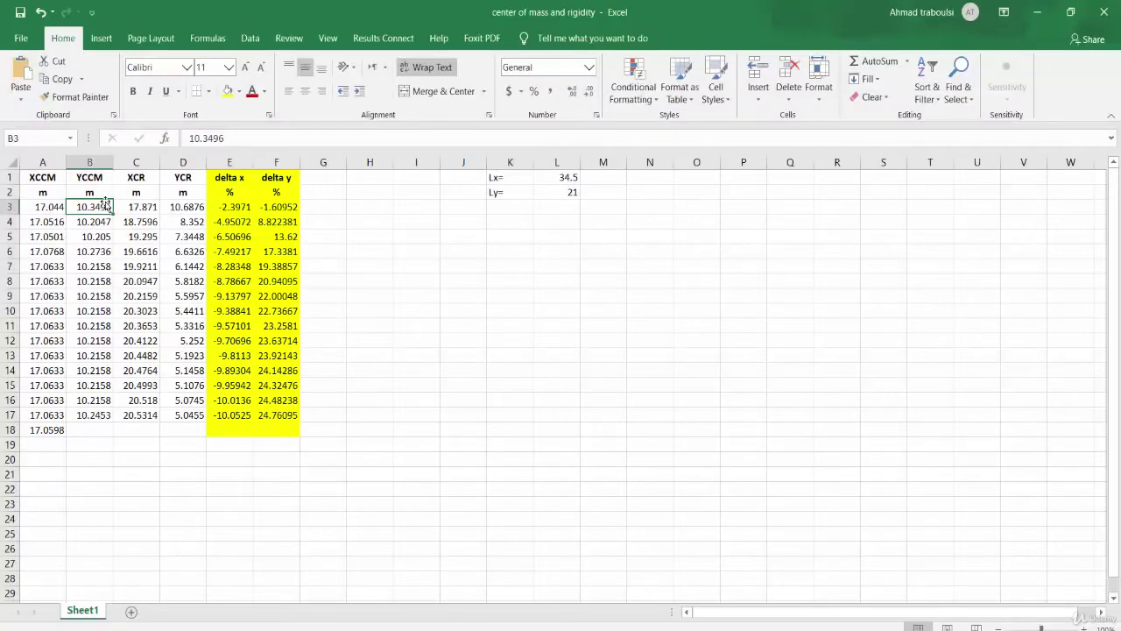
{"action": "key", "text": "ctrl+v"}
Step: Paste the XCR values for all sixteen diaphragms into column C starting at C3
{"action": "left_click", "coordinate": [136, 207]}
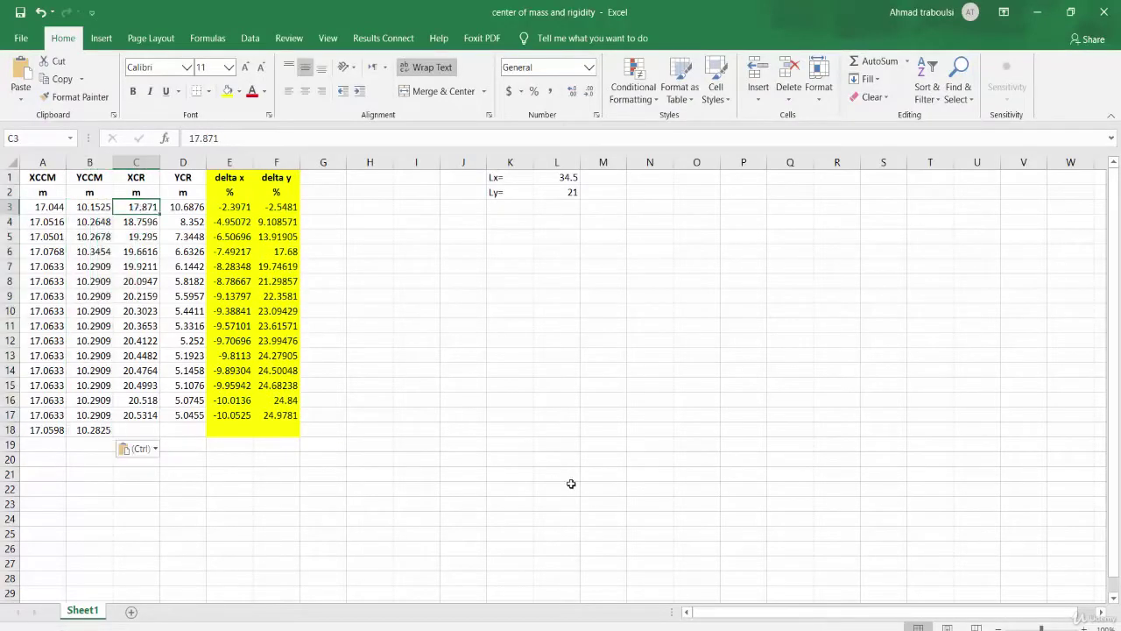
{"action": "mouse_move", "coordinate": [811, 630]}
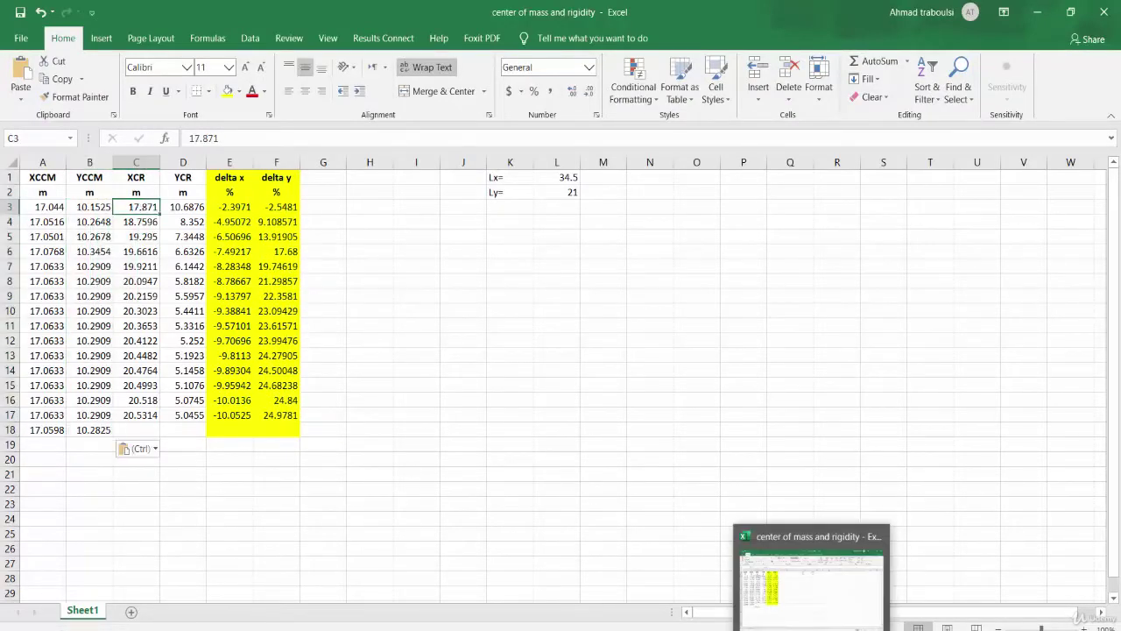
{"action": "left_click", "coordinate": [762, 630]}
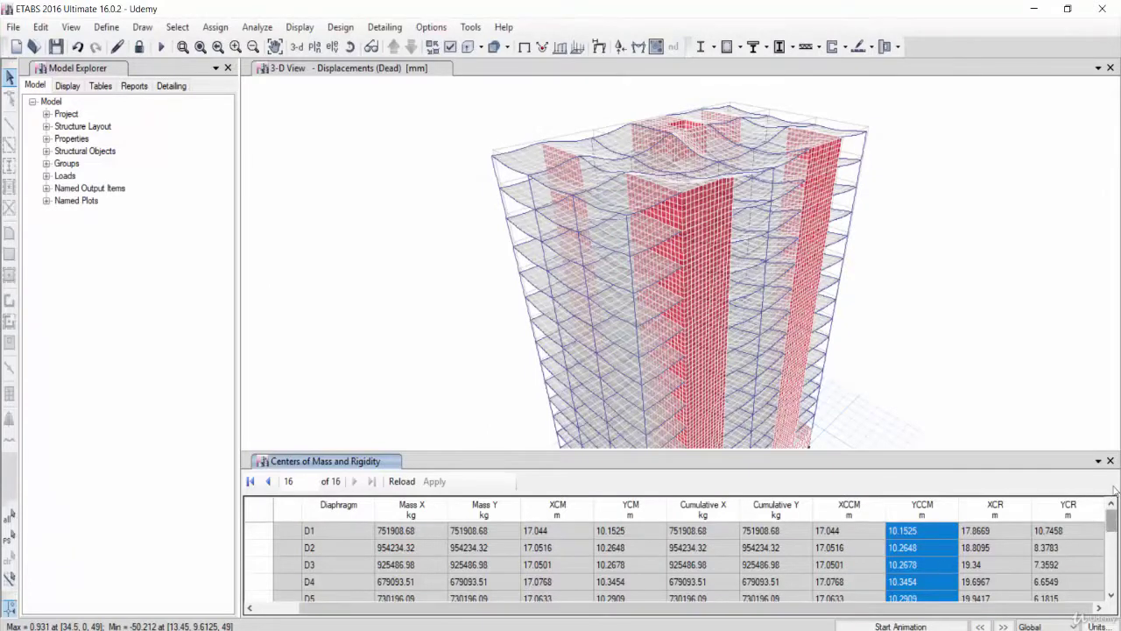
{"action": "left_click_drag", "start_coordinate": [999, 531], "coordinate": [1002, 605]}
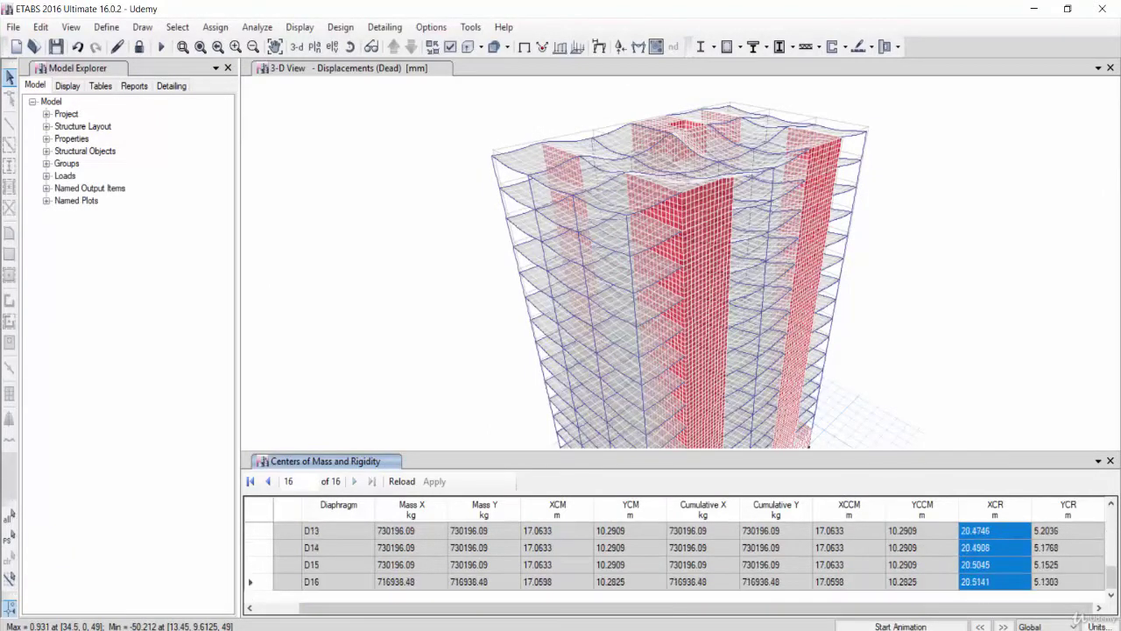
{"action": "left_click_drag", "start_coordinate": [1111, 580], "coordinate": [1111, 513]}
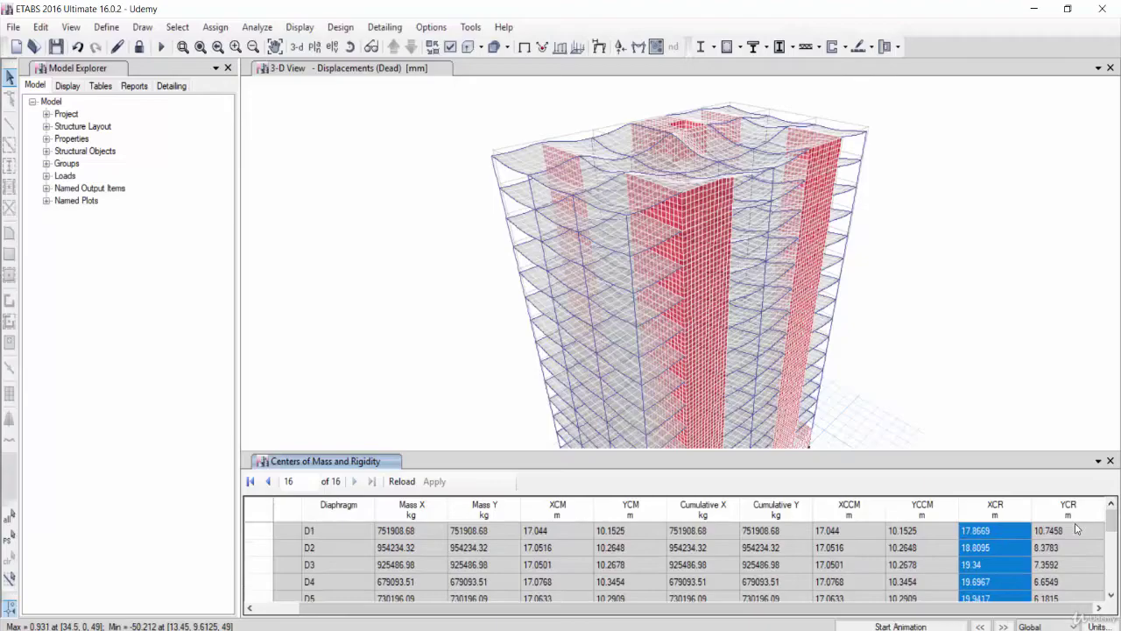
{"action": "key", "text": "alt+Tab"}
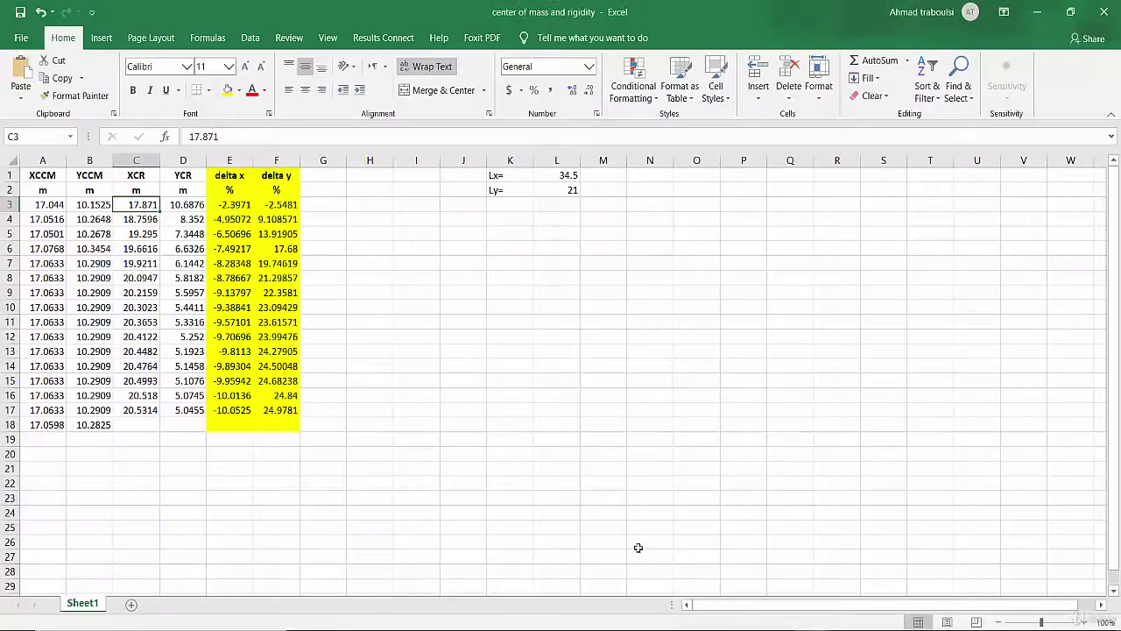
{"action": "key", "text": "ctrl+v"}
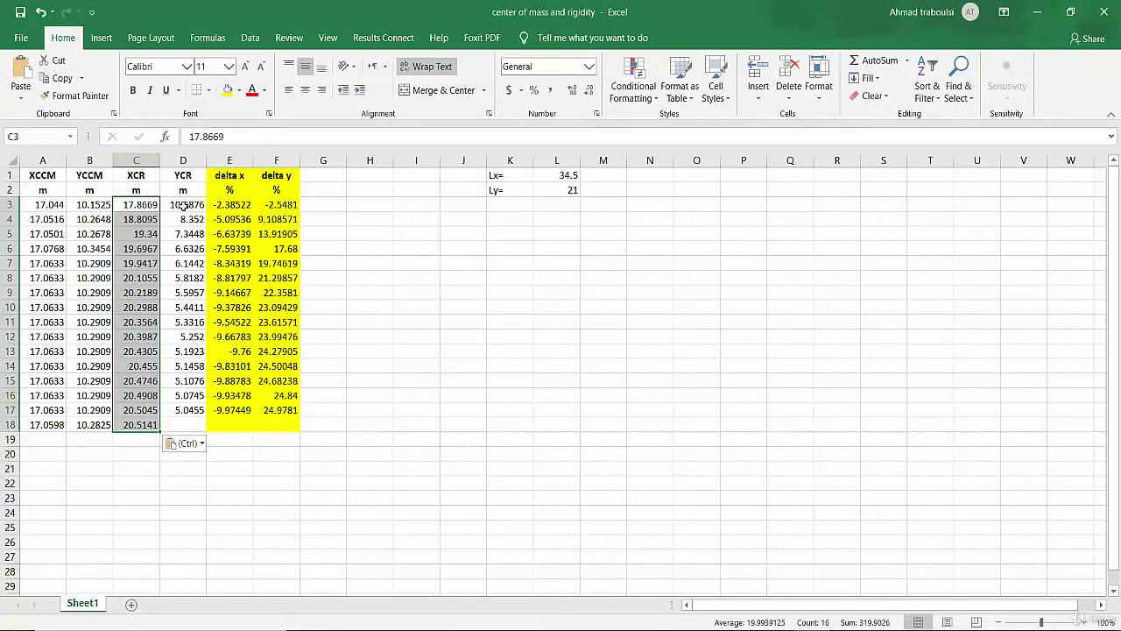
Step: Select the YCR values for all diaphragms in ETABS, ready for column D
{"action": "key", "text": "Right"}
{"action": "key", "text": "alt+Tab"}
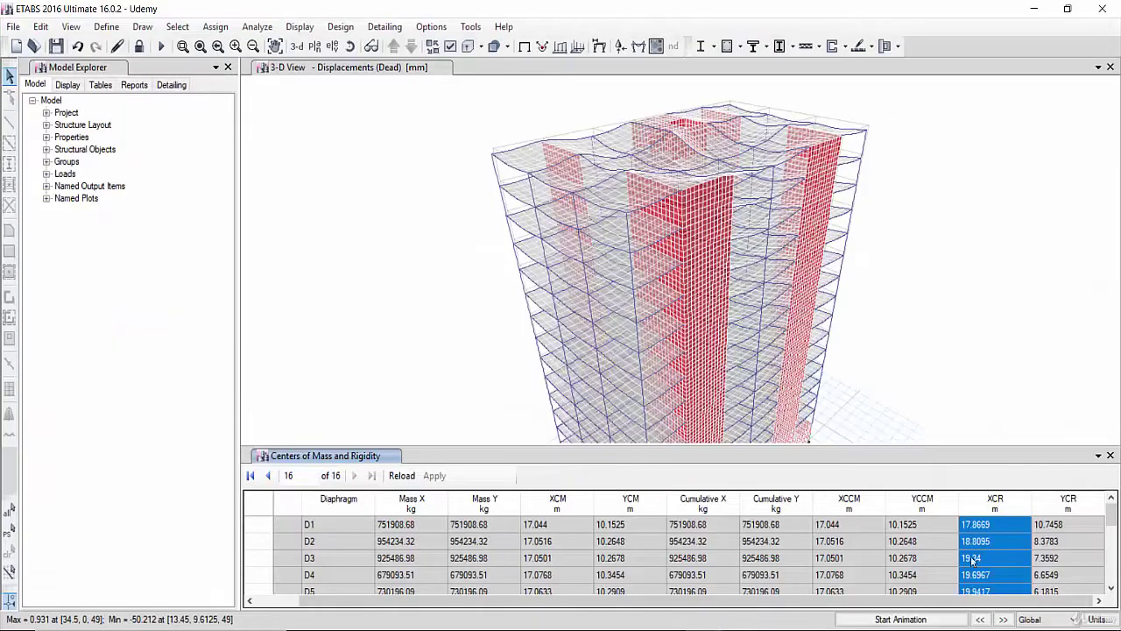
{"action": "left_click_drag", "start_coordinate": [1080, 529], "coordinate": [1076, 592]}
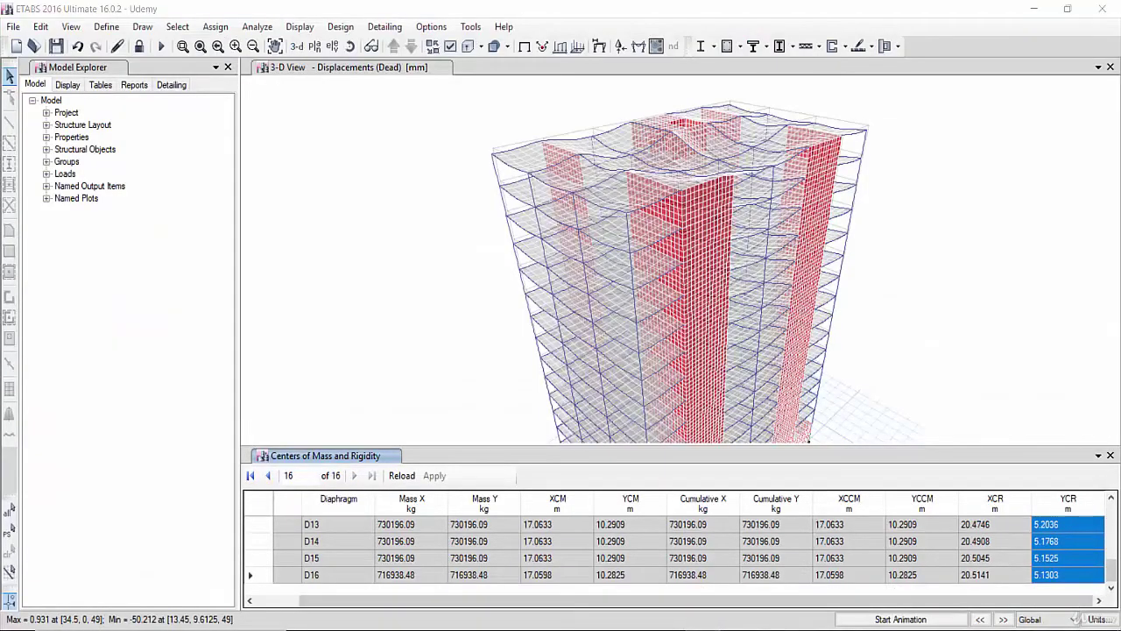
{"action": "key", "text": "alt+Tab"}
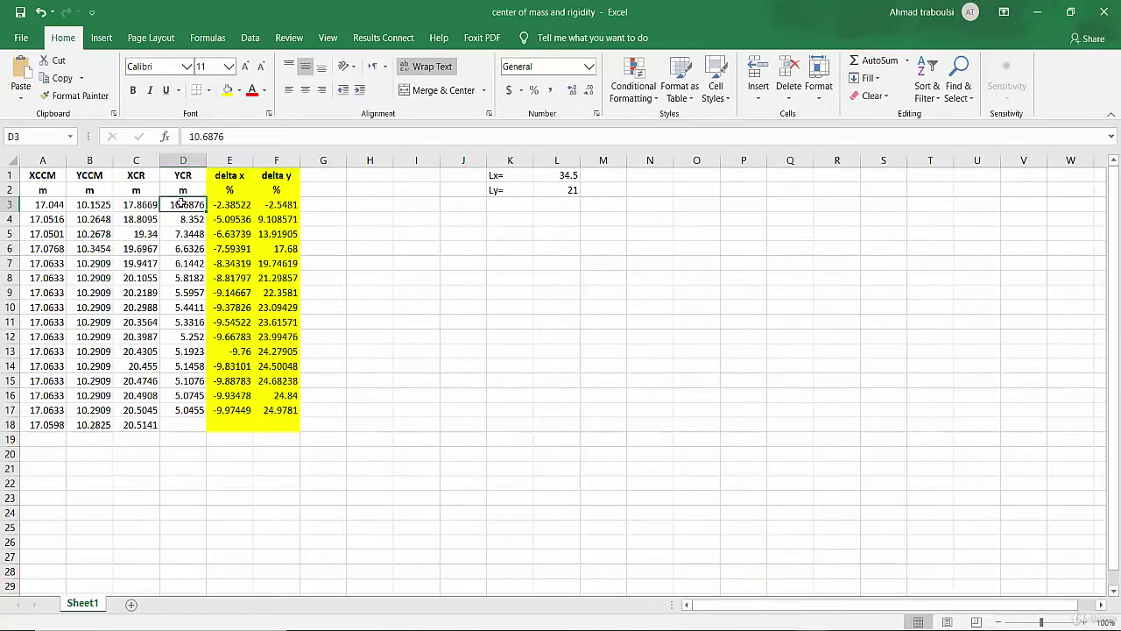
Step: Paste the YCR values into column D and point out the XCCM and XCR values in A3 and C3
{"action": "key", "text": "ctrl+v"}
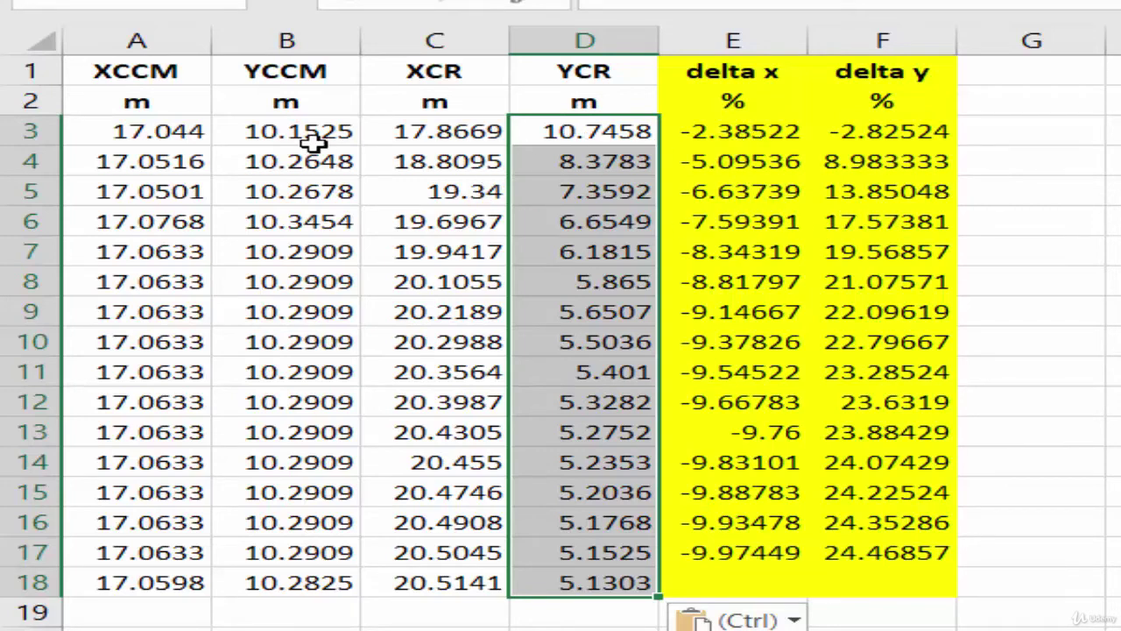
{"action": "left_click", "coordinate": [153, 130]}
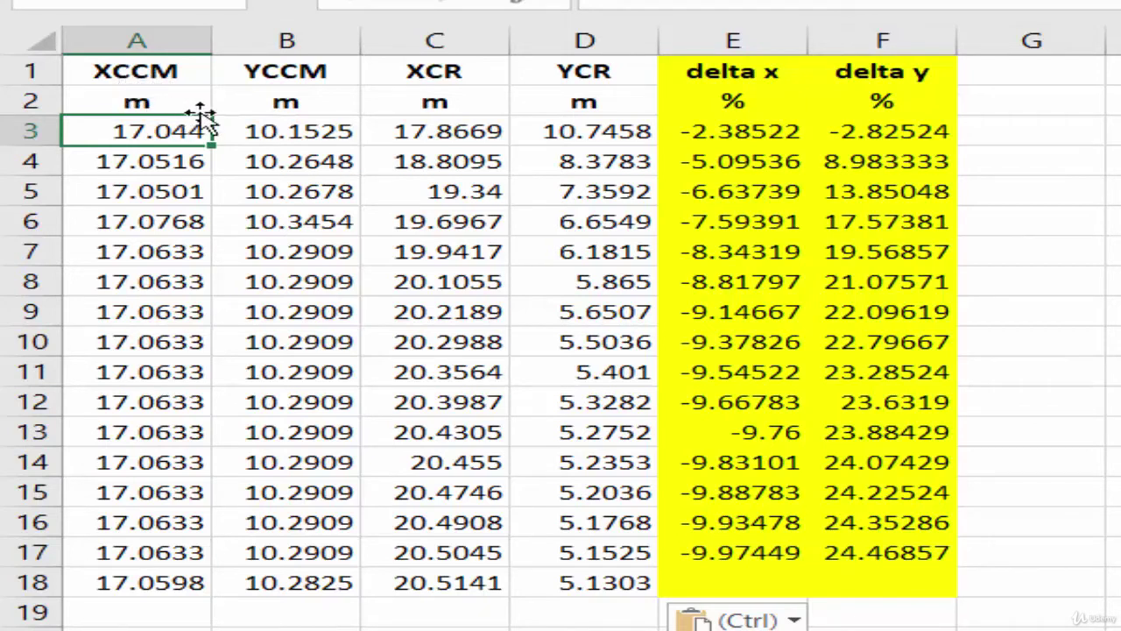
{"action": "left_click", "coordinate": [444, 132]}
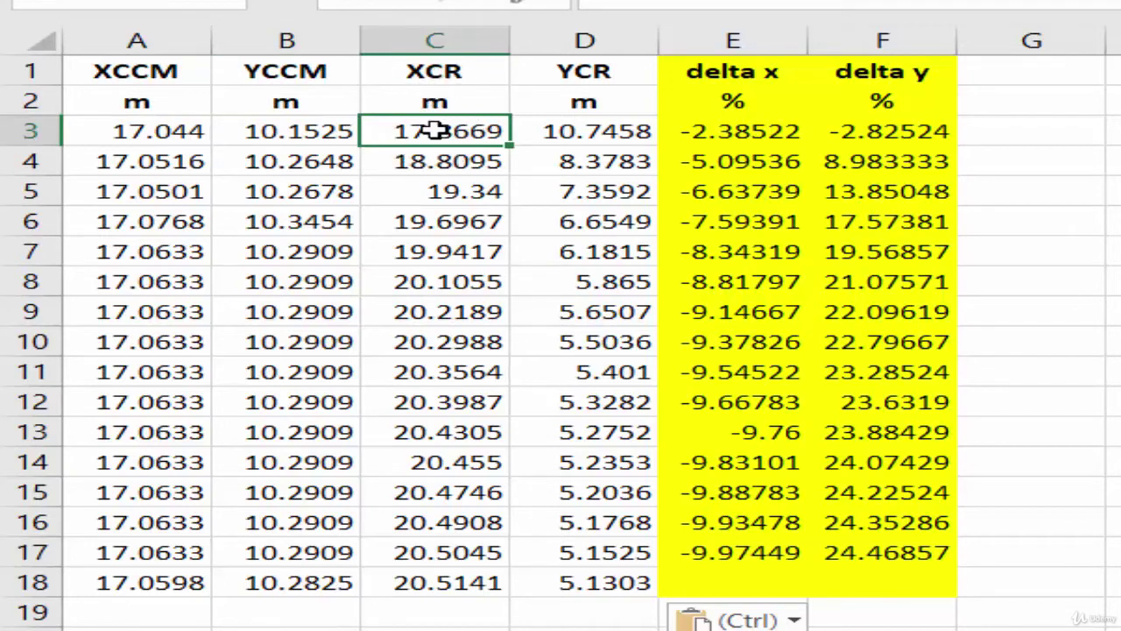
{"action": "left_click", "coordinate": [131, 133]}
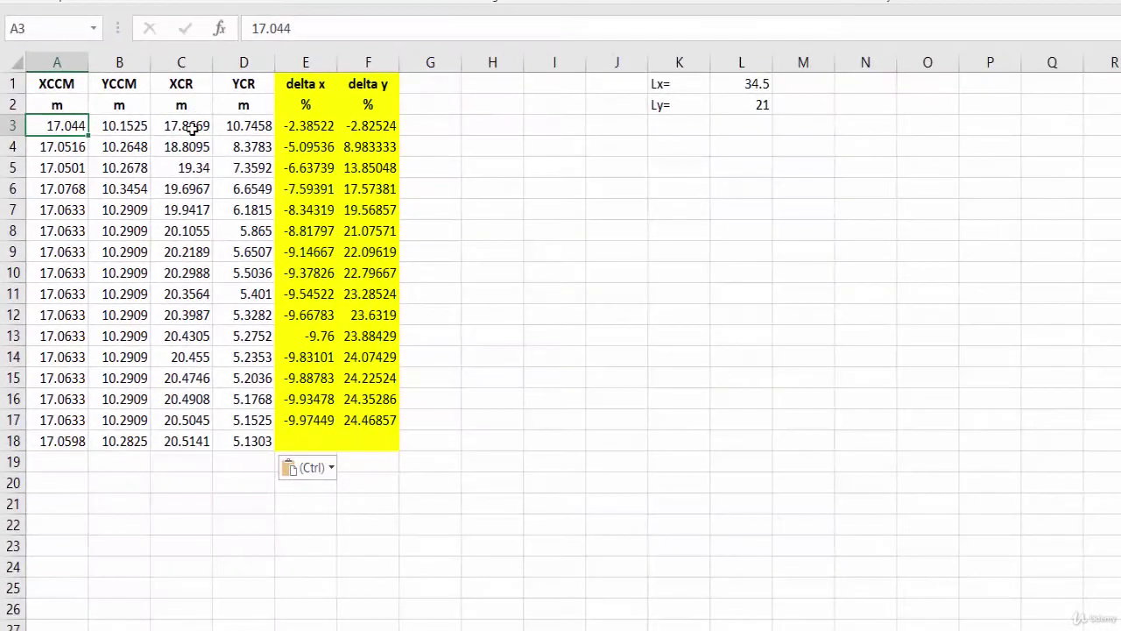
{"action": "left_click", "coordinate": [460, 133]}
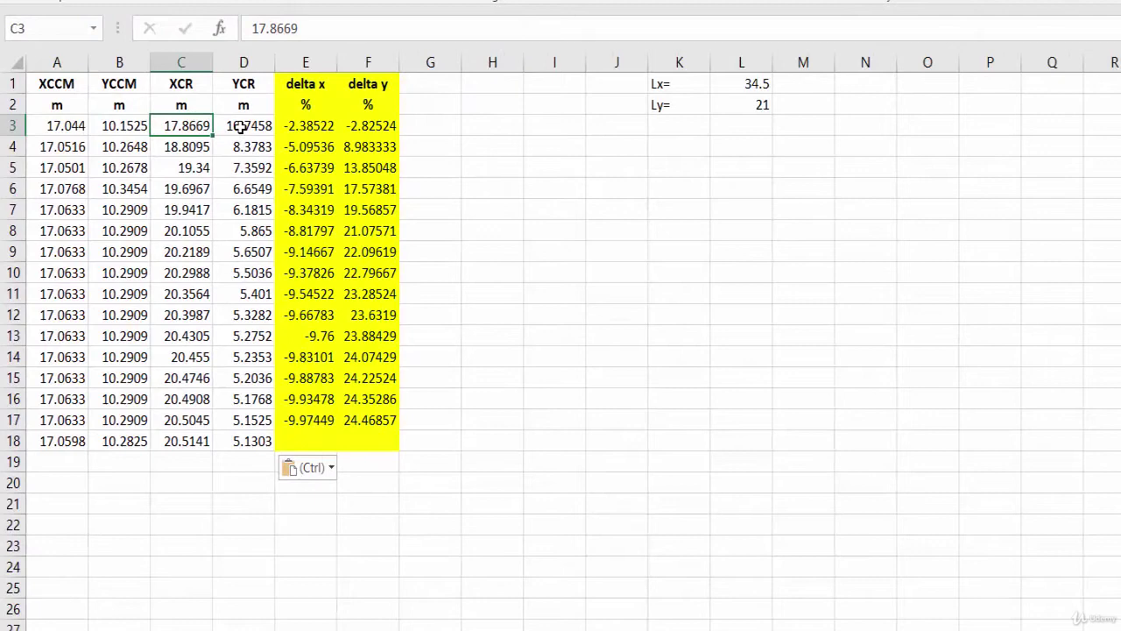
Step: Review Lx in L1 and the delta x and delta y eccentricity formulas and results
{"action": "left_click", "coordinate": [745, 84]}
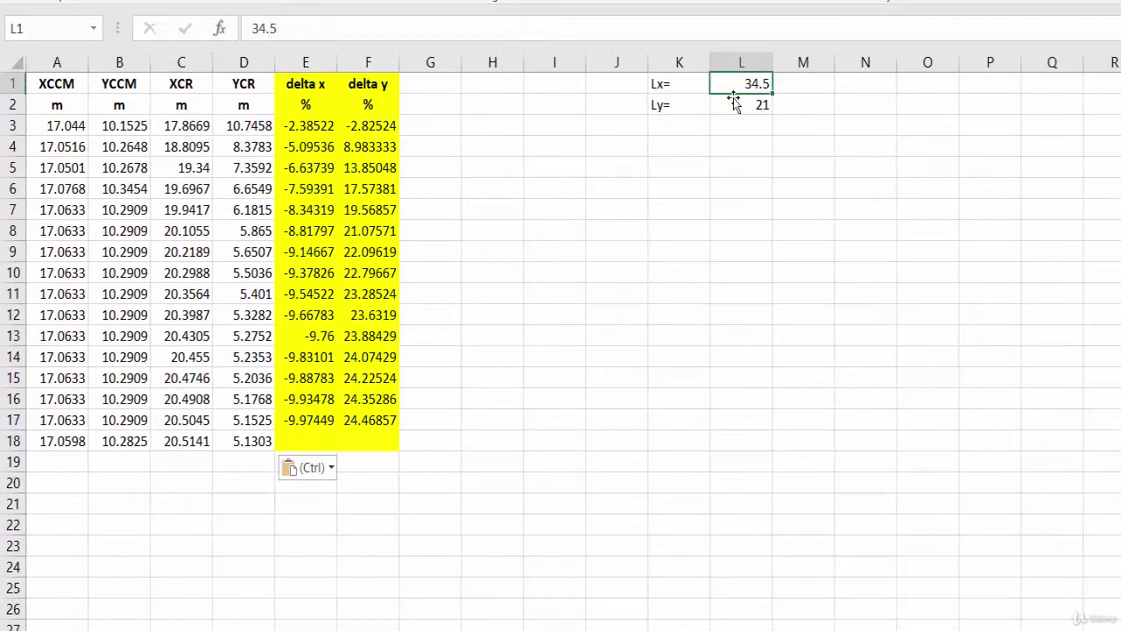
{"action": "left_click", "coordinate": [302, 126]}
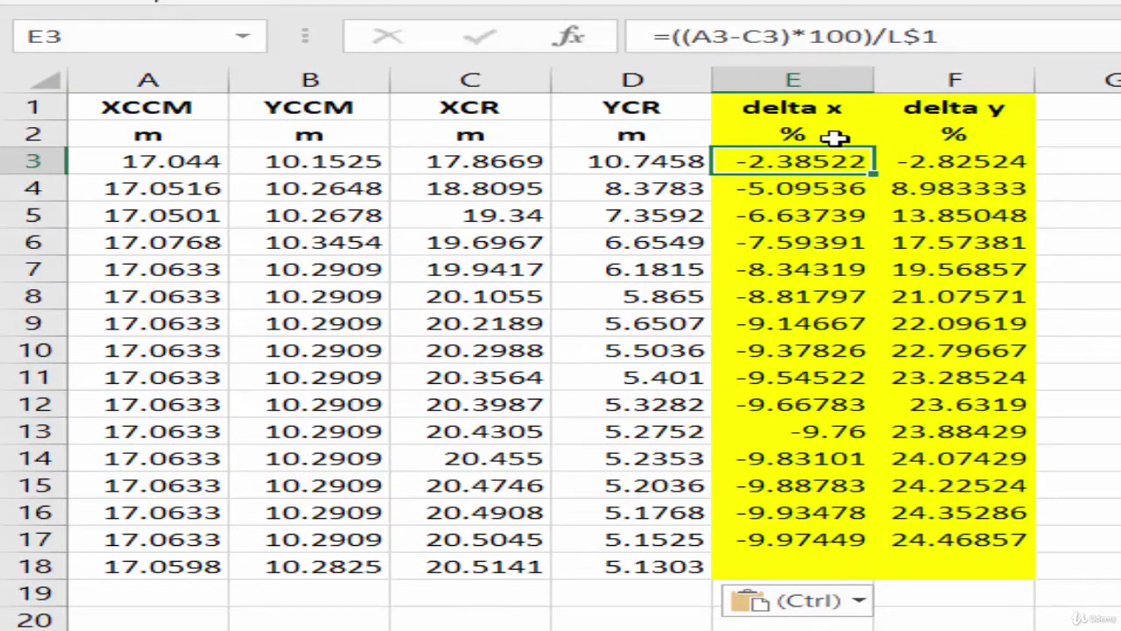
{"action": "left_click", "coordinate": [902, 158]}
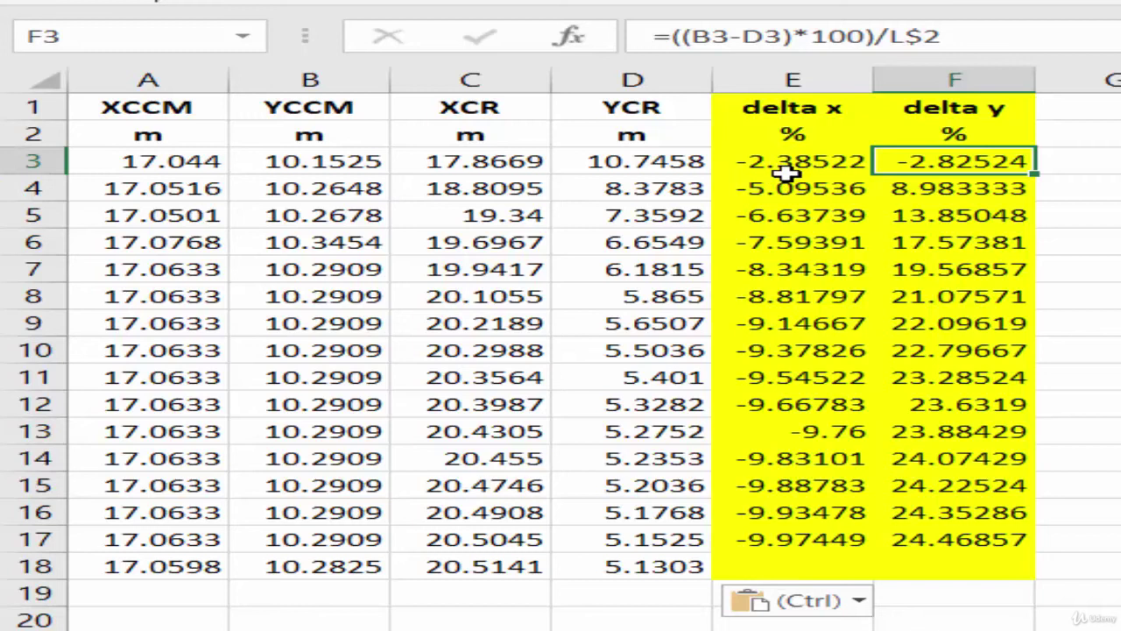
{"action": "left_click_drag", "start_coordinate": [787, 167], "coordinate": [946, 161]}
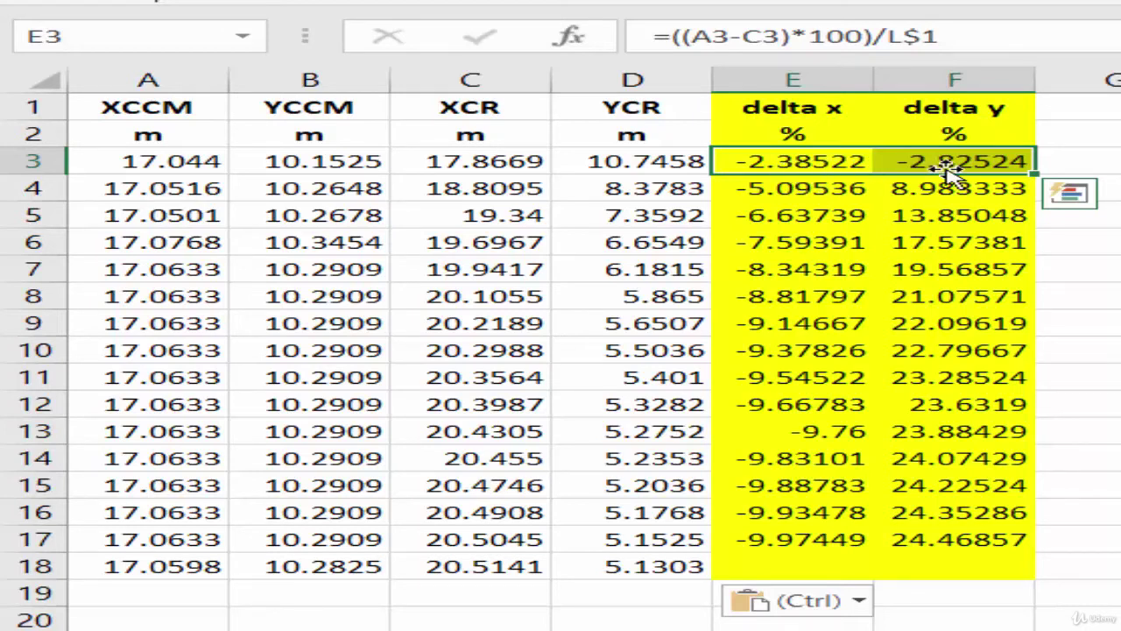
{"action": "left_click", "coordinate": [834, 191]}
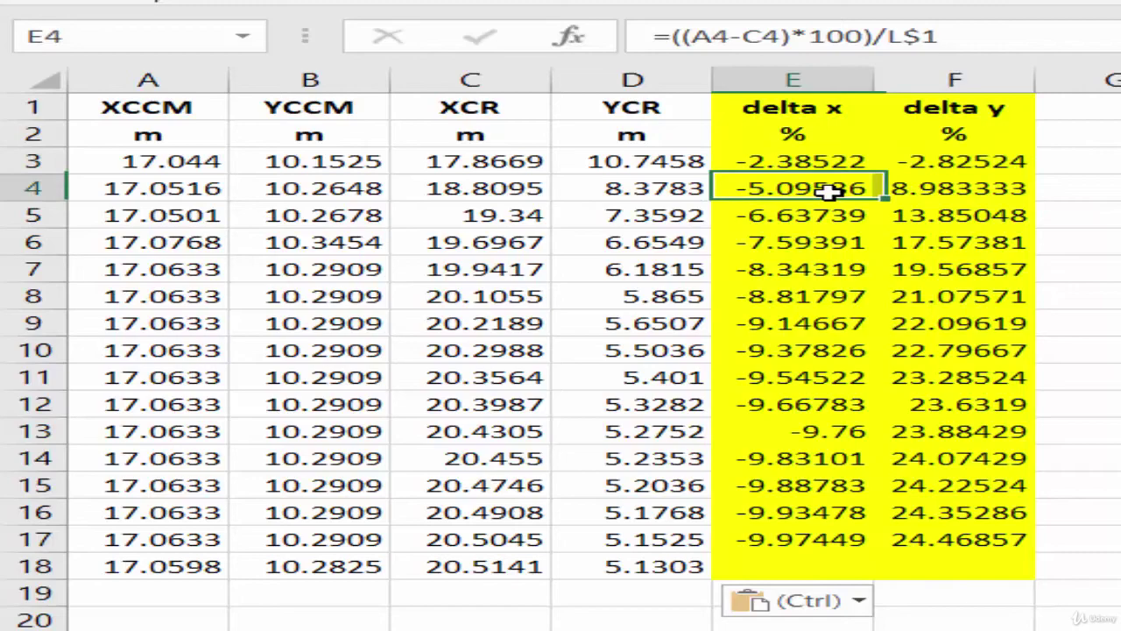
{"action": "left_click_drag", "start_coordinate": [954, 298], "coordinate": [964, 531]}
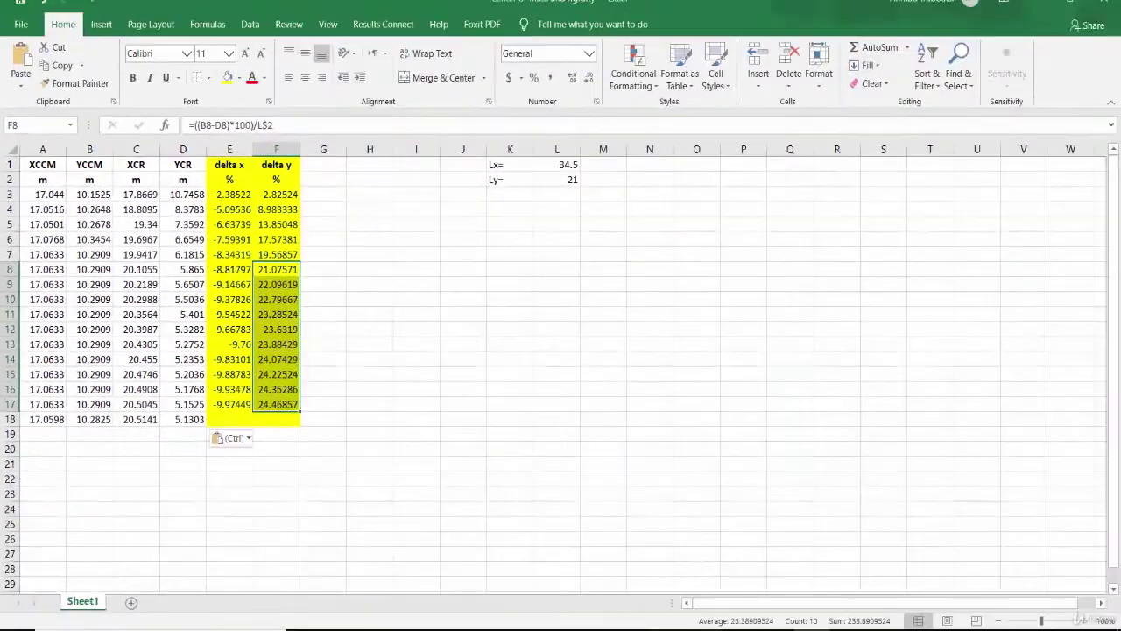
Step: Switch back to ETABS and close the Centers of Mass and Rigidity panel
{"action": "key", "text": "alt+Tab"}
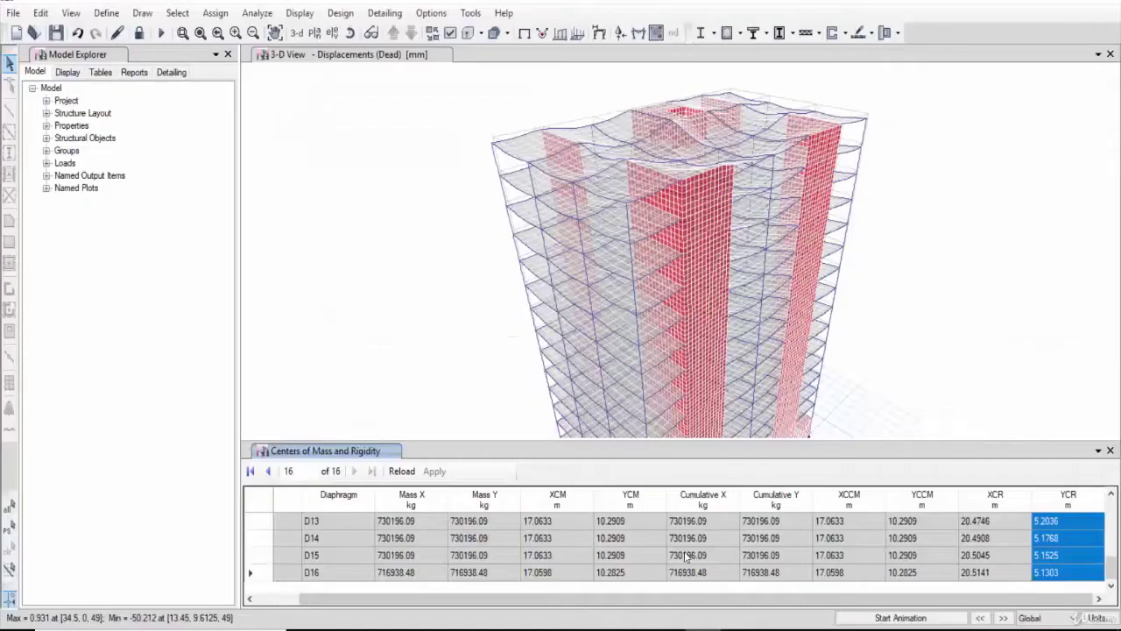
{"action": "left_click", "coordinate": [1110, 450]}
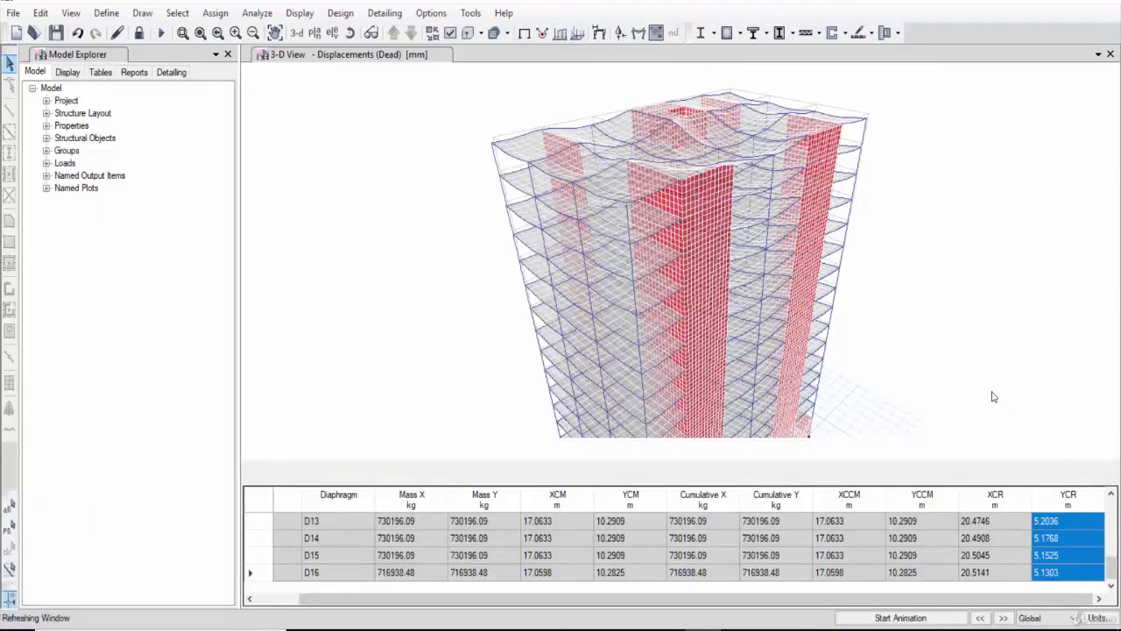